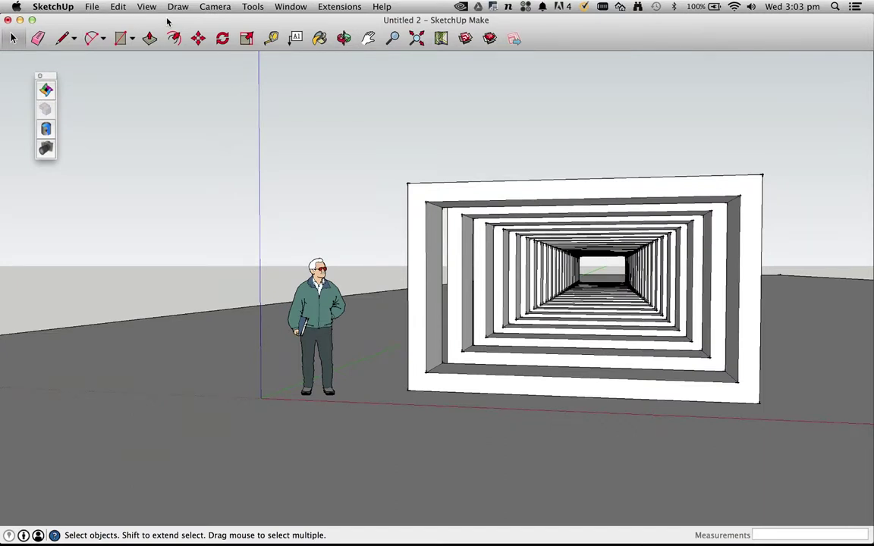
Render the row of rectangular frames in Indigo from a front view beside the standing figure, and stop the render.
middle_drag(442, 295, 403, 326)
scroll(355, 286, down, 4)
click(410, 304)
click(440, 278)
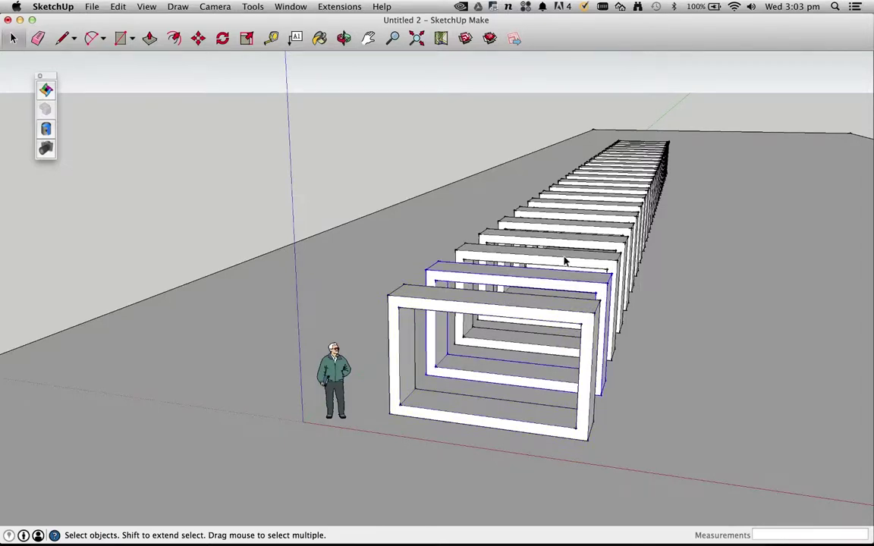
middle_drag(607, 215, 369, 266)
scroll(394, 284, down, 3)
click(279, 308)
scroll(399, 269, up, 5)
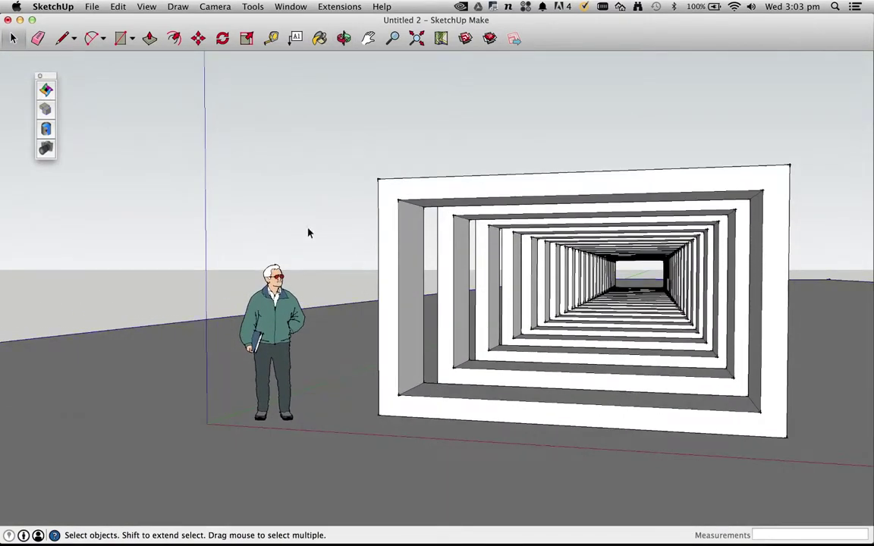
click(45, 89)
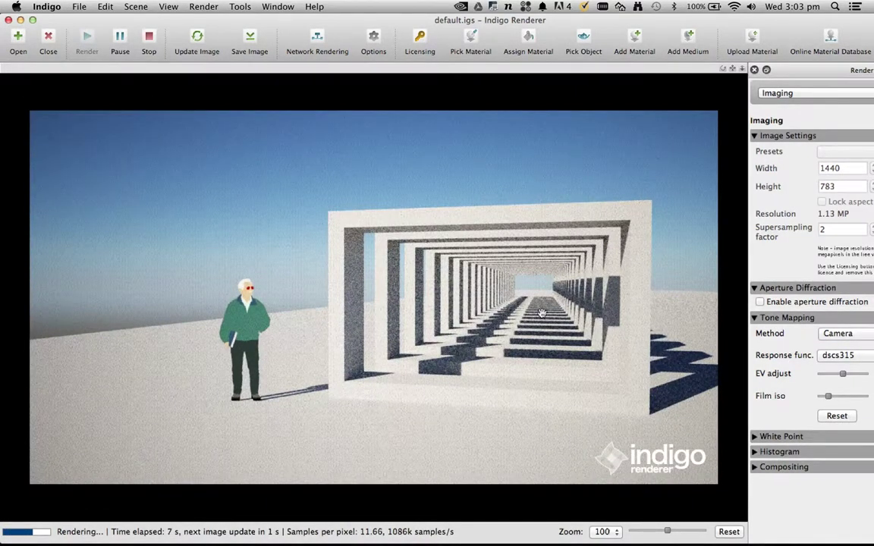
click(150, 37)
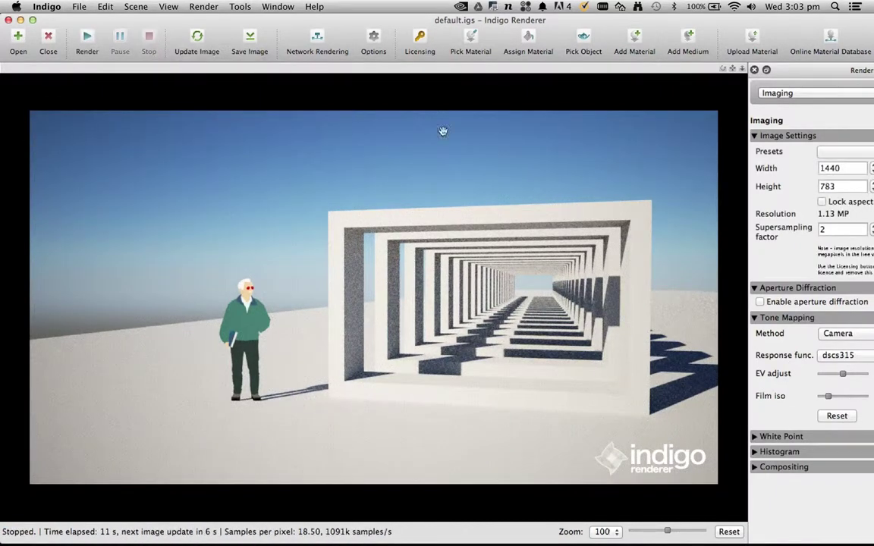
Enable Foreground alpha in Indigo's render settings.
click(773, 94)
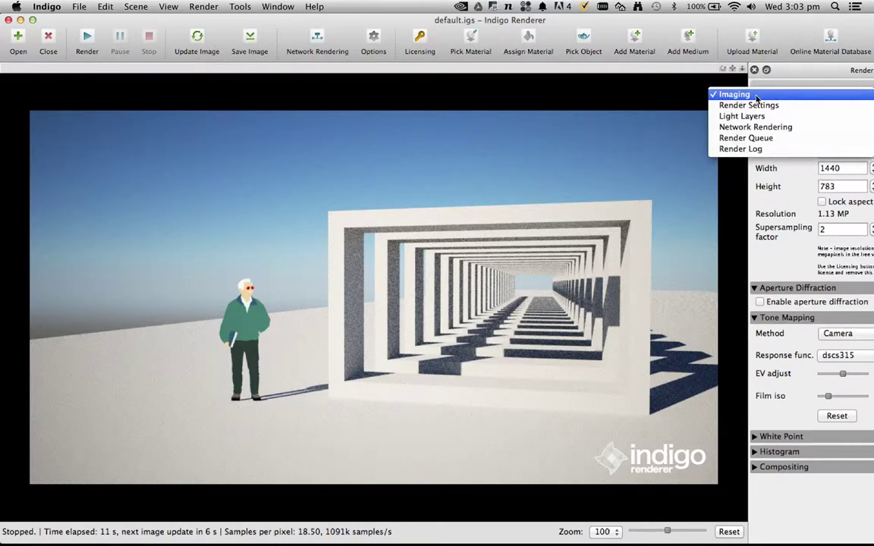
click(753, 107)
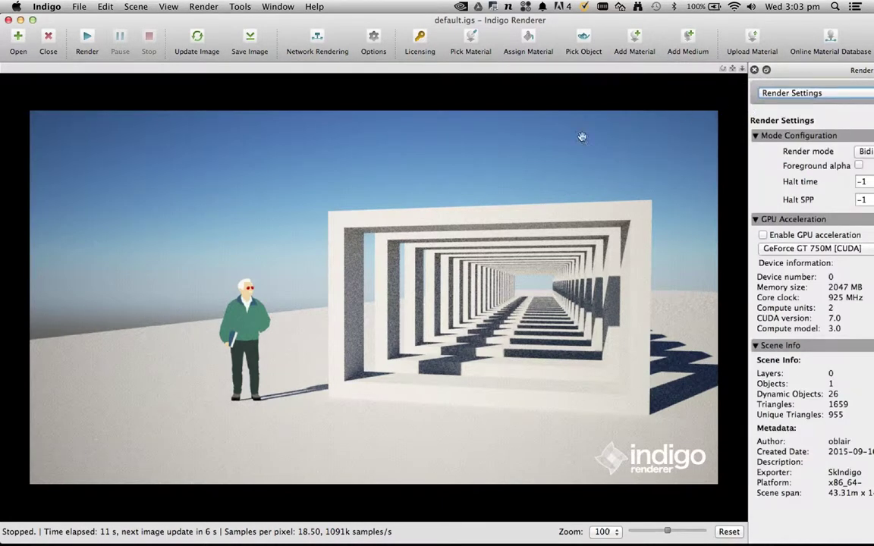
click(33, 21)
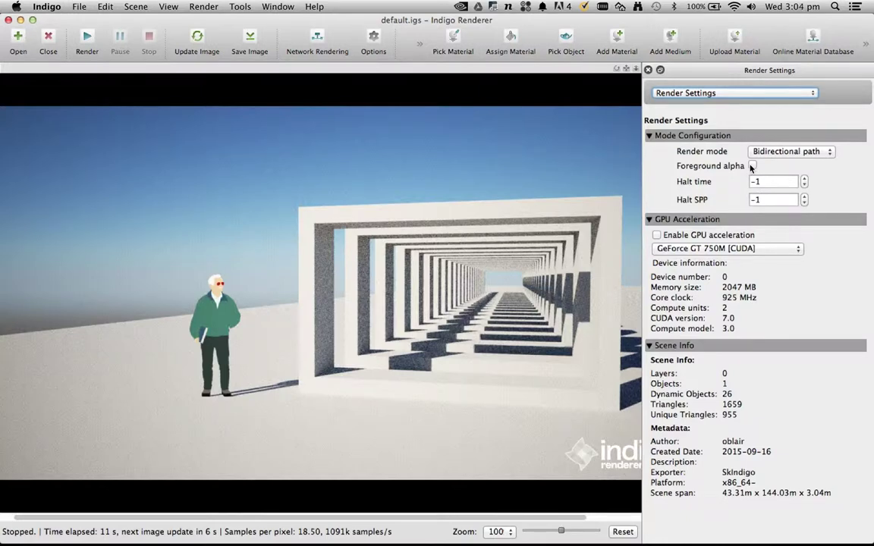
click(692, 92)
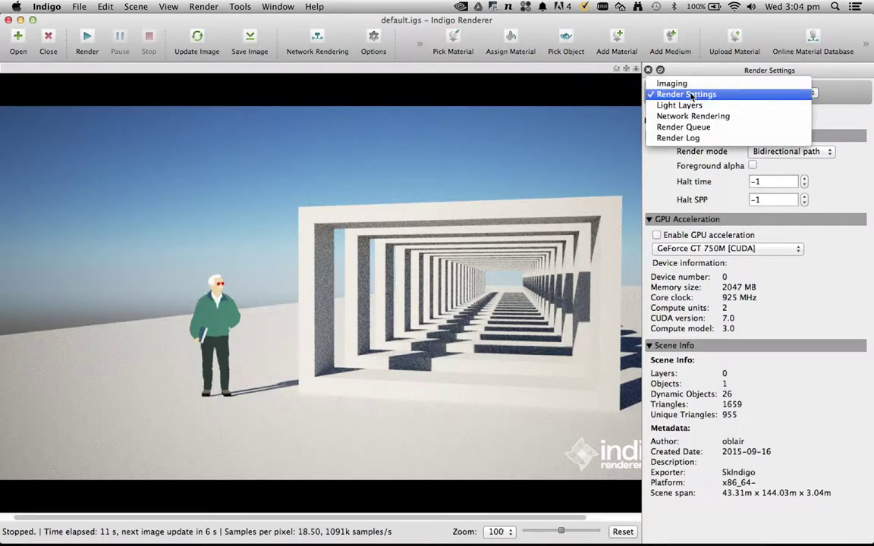
click(653, 92)
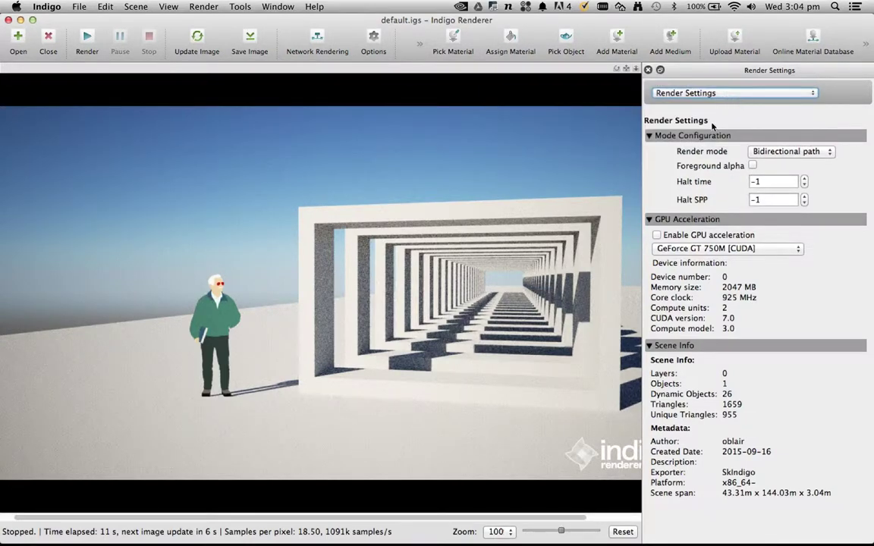
click(751, 166)
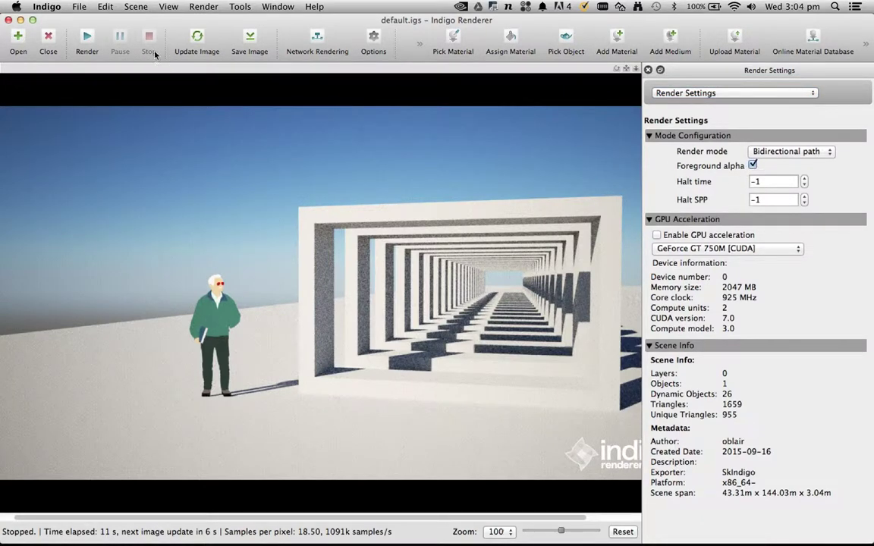
Render the scene again with foreground alpha, check the sky area around the frames, and stop the render.
click(87, 38)
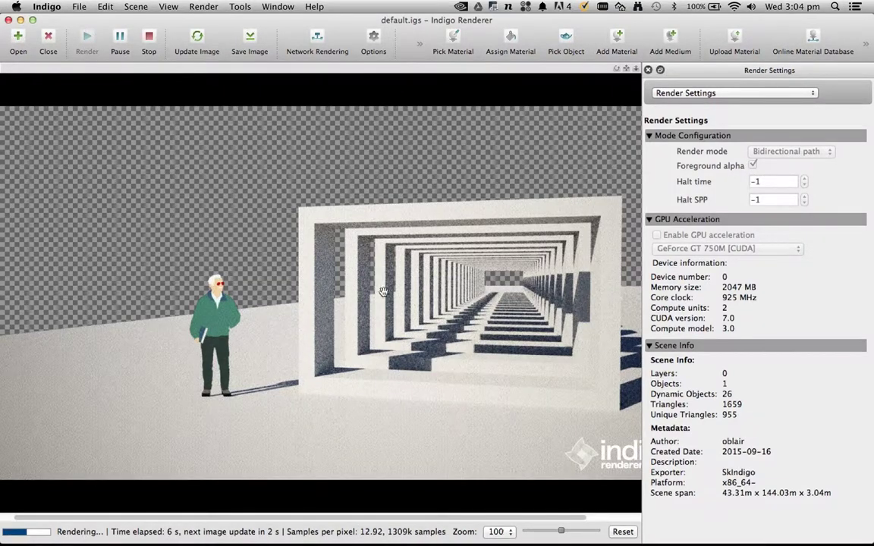
drag(410, 290, 349, 308)
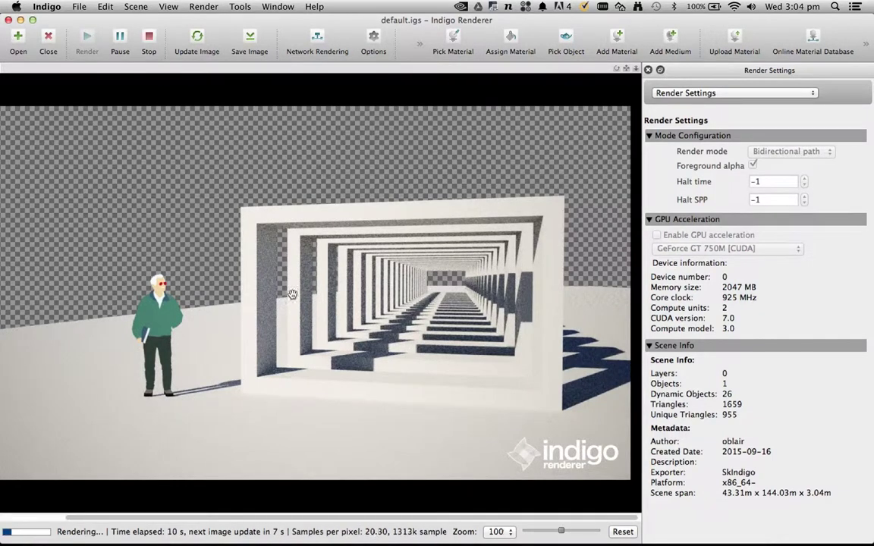
click(146, 41)
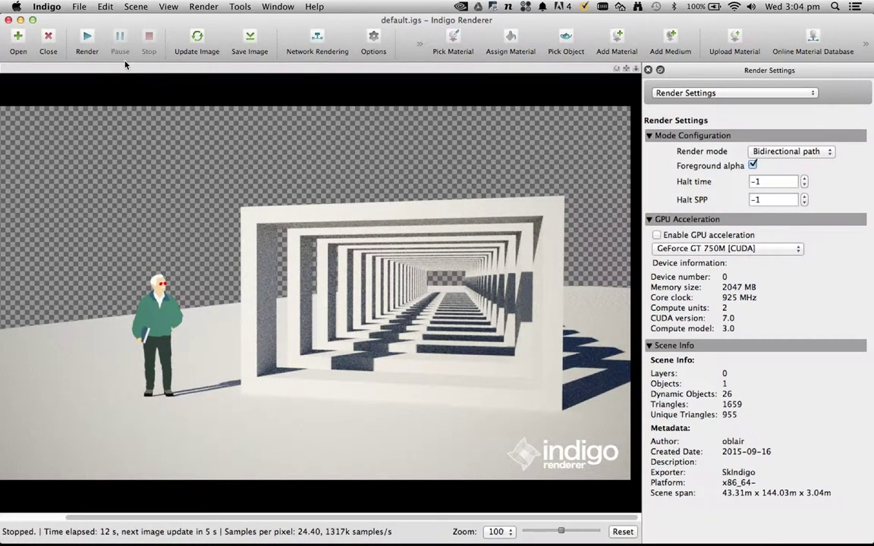
Switch to SketchUp and apply Foreground Alpha in SkIndigo's advanced render settings.
key(super+Tab)
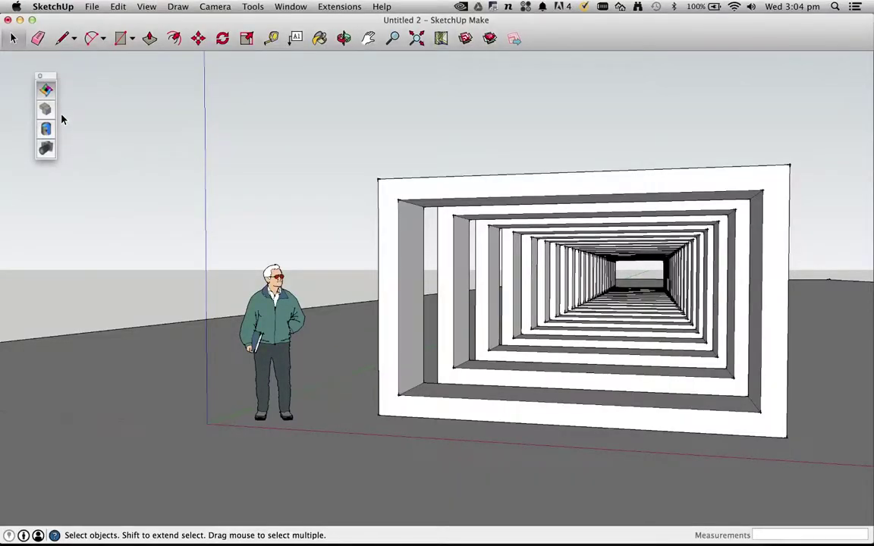
click(46, 149)
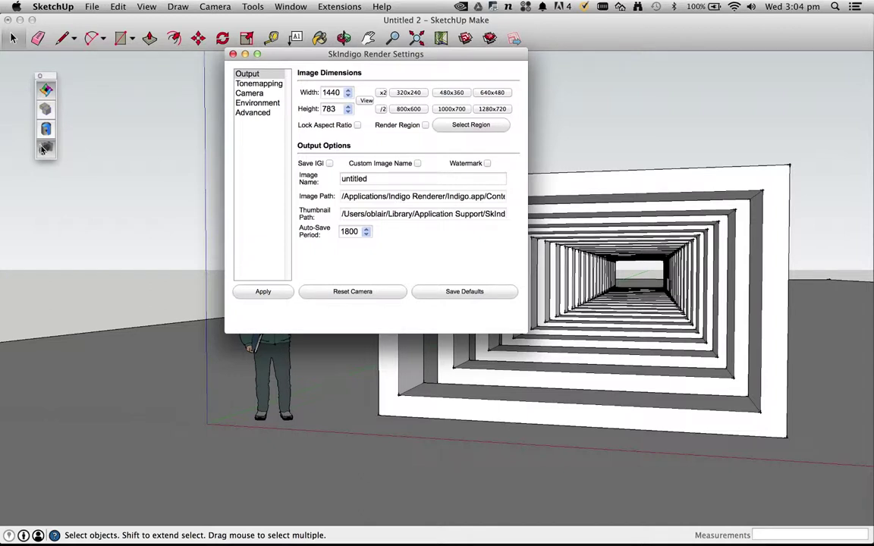
click(252, 113)
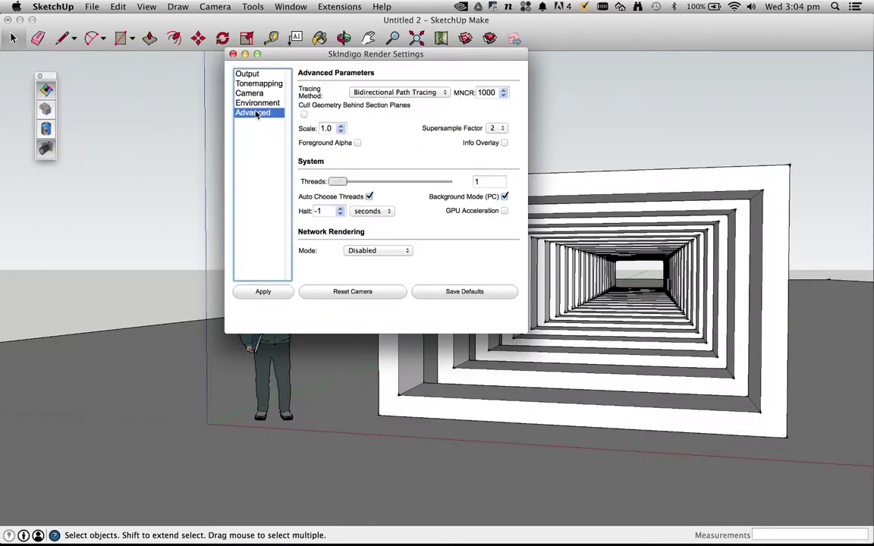
click(357, 144)
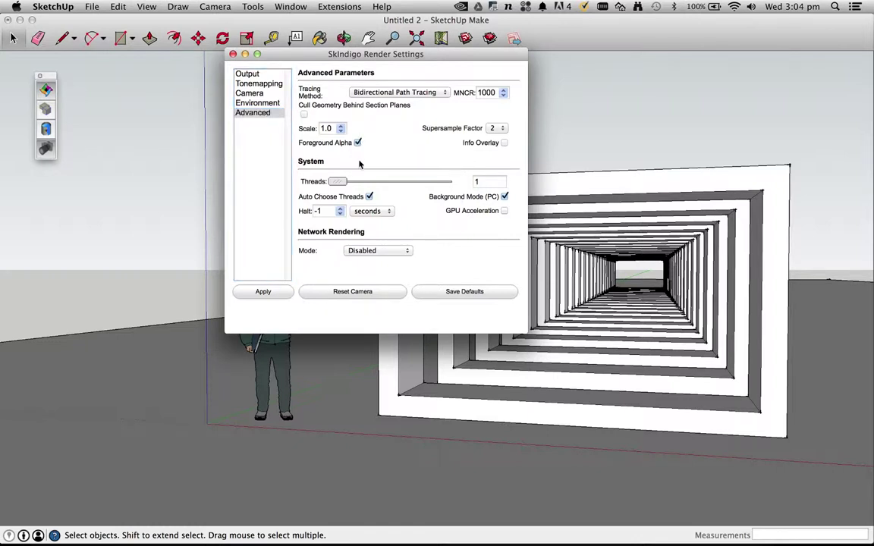
click(252, 294)
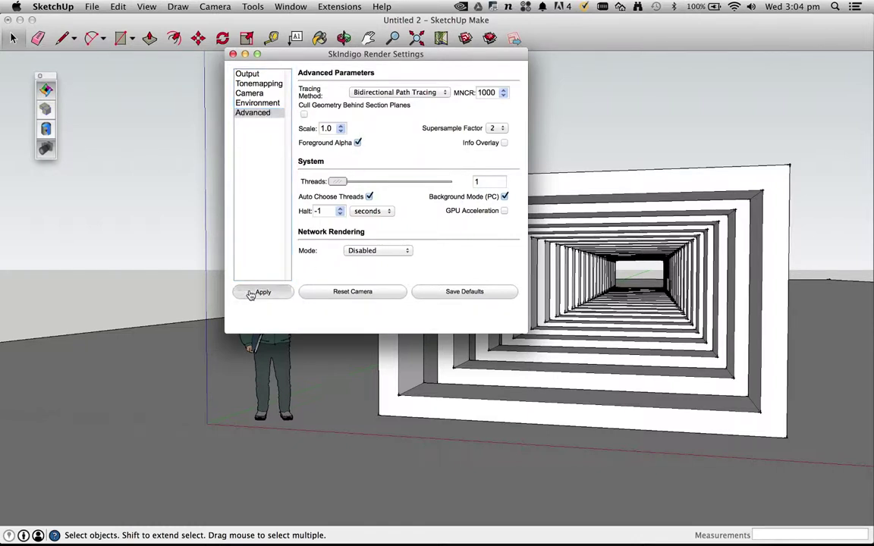
click(233, 55)
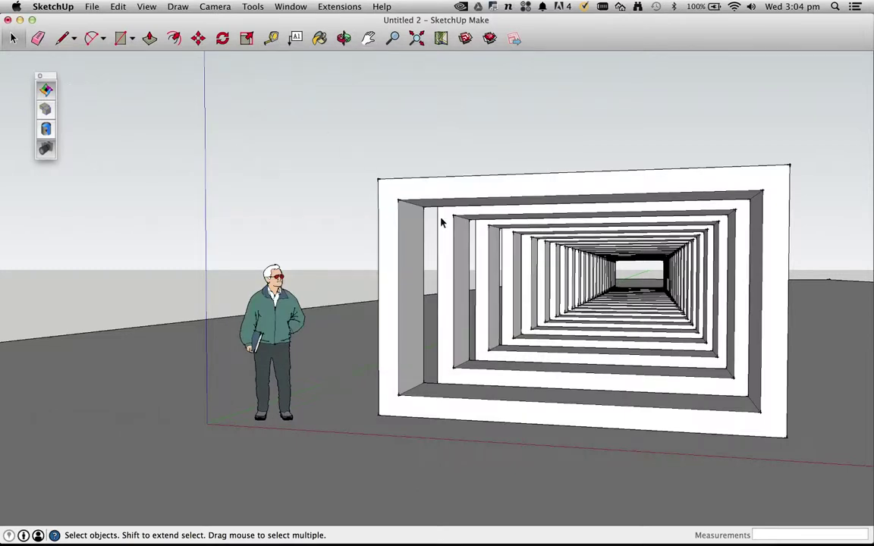
Open the frontmost frame component for editing.
middle_drag(480, 353, 427, 348)
scroll(425, 344, down, 2)
scroll(382, 350, up, 5)
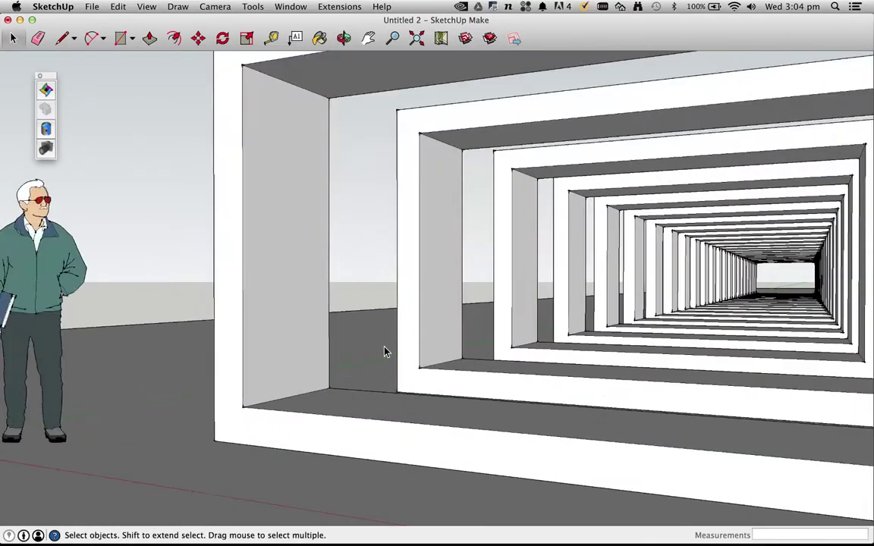
scroll(388, 350, down, 2)
scroll(406, 331, up, 2)
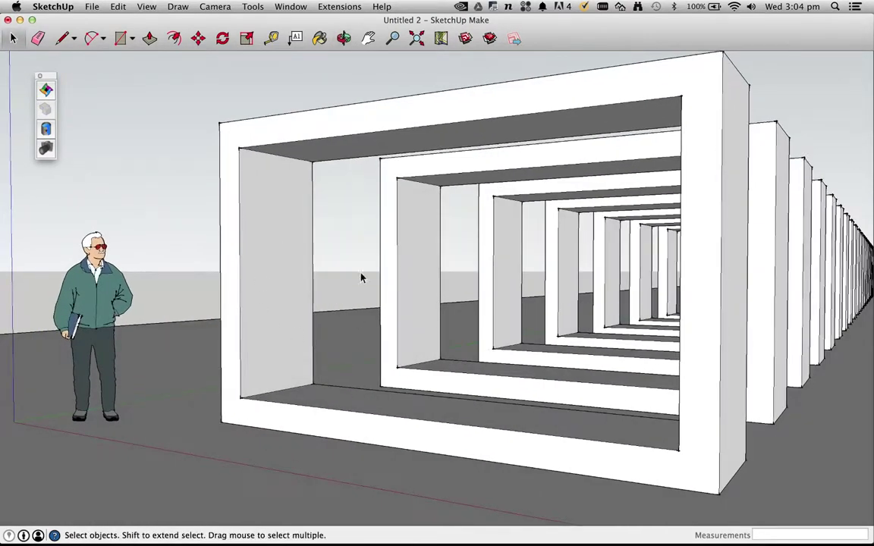
middle_drag(402, 177, 407, 264)
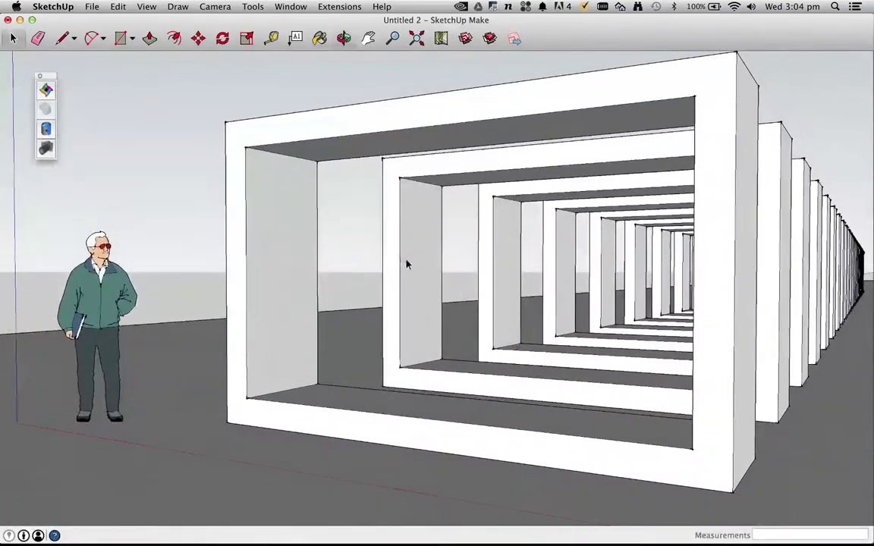
double_click(280, 288)
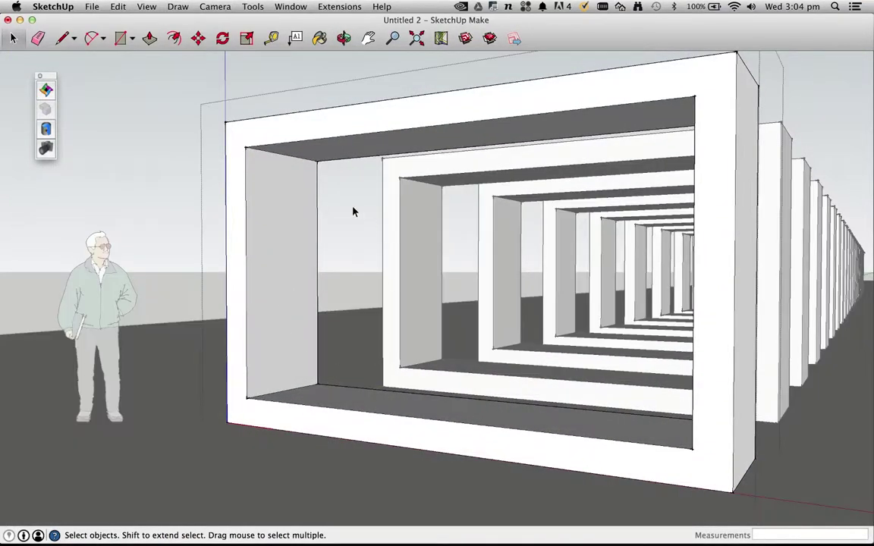
Draw a rectangle of about 3734 by 2171 mm across the frame's opening, between opposite midpoints of its inner depth edges.
middle_drag(296, 253, 280, 187)
click(275, 270)
key(r)
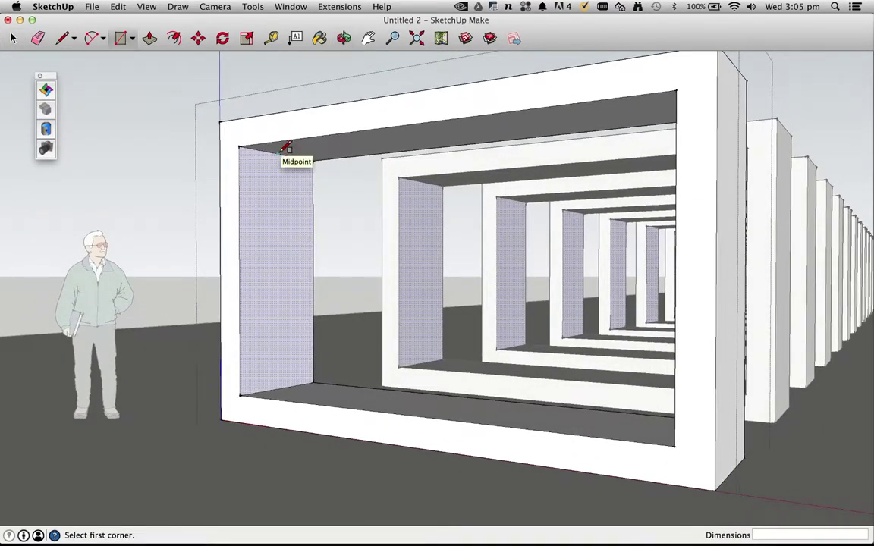
click(286, 146)
middle_drag(312, 284, 452, 384)
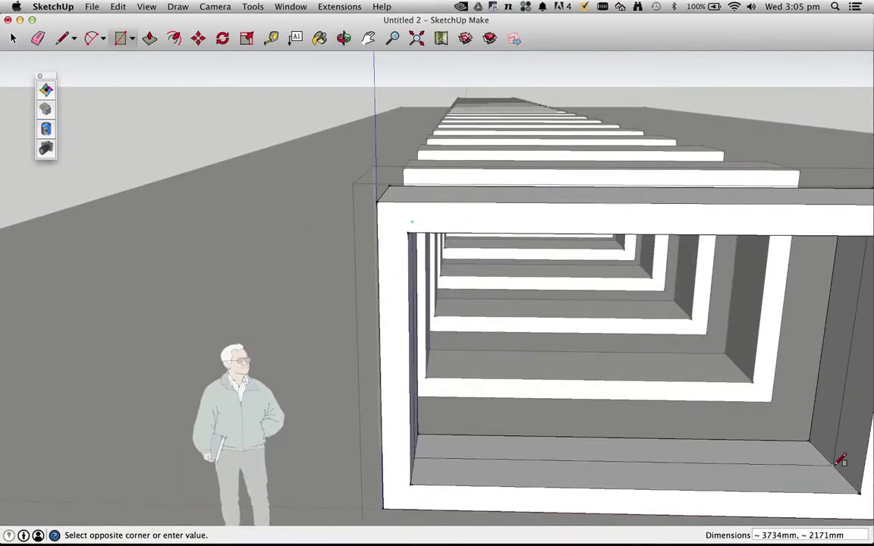
click(838, 463)
Reverse the new face inside the frame's opening.
middle_drag(780, 464, 523, 343)
key(space)
right_click(415, 267)
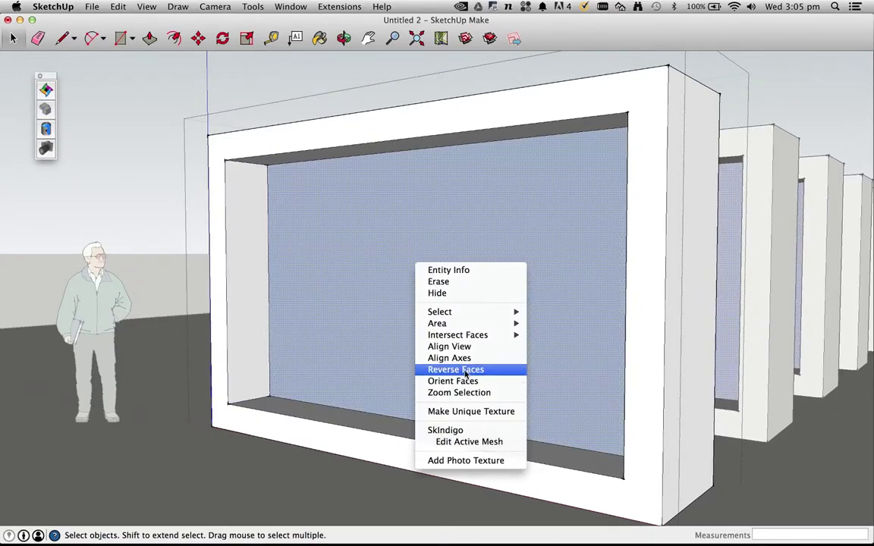
click(418, 369)
Paint the face in the frame's opening with a light aqua colour from the color wheel at full brightness.
key(b)
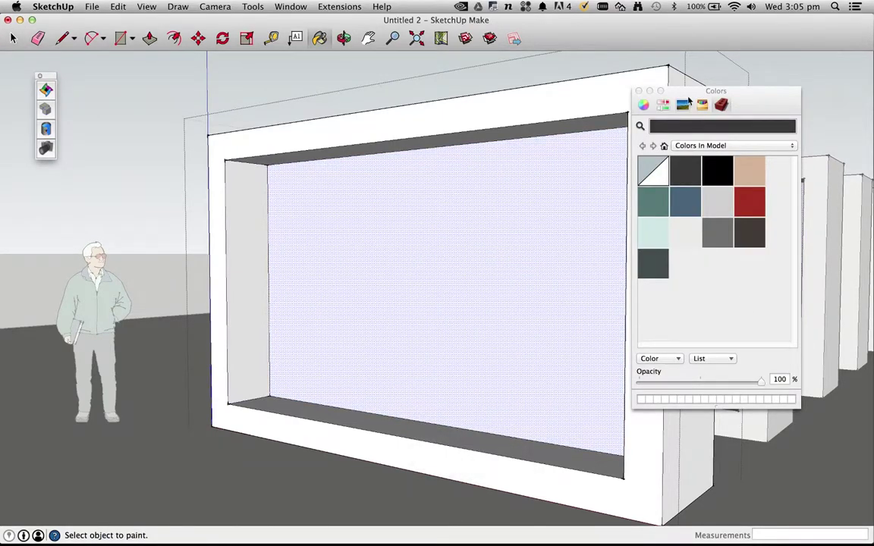
click(643, 106)
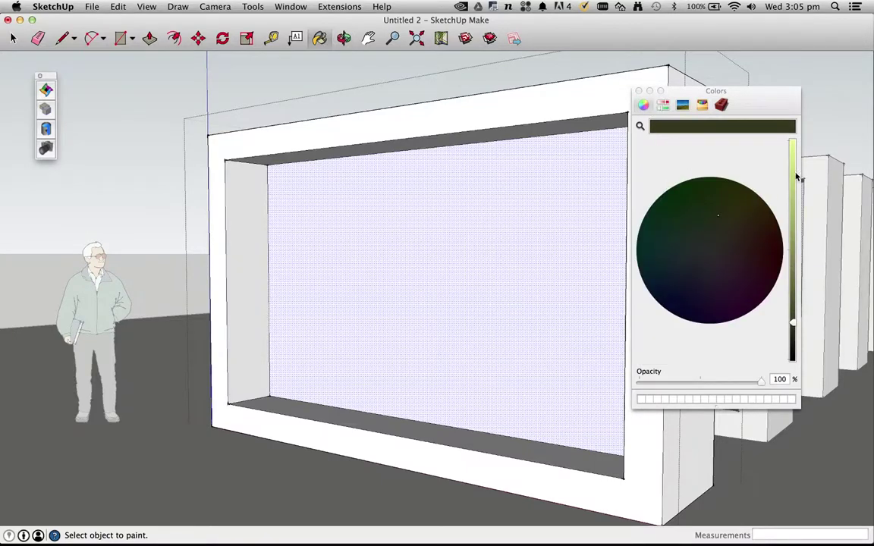
drag(795, 176, 793, 144)
drag(667, 239, 683, 251)
click(496, 245)
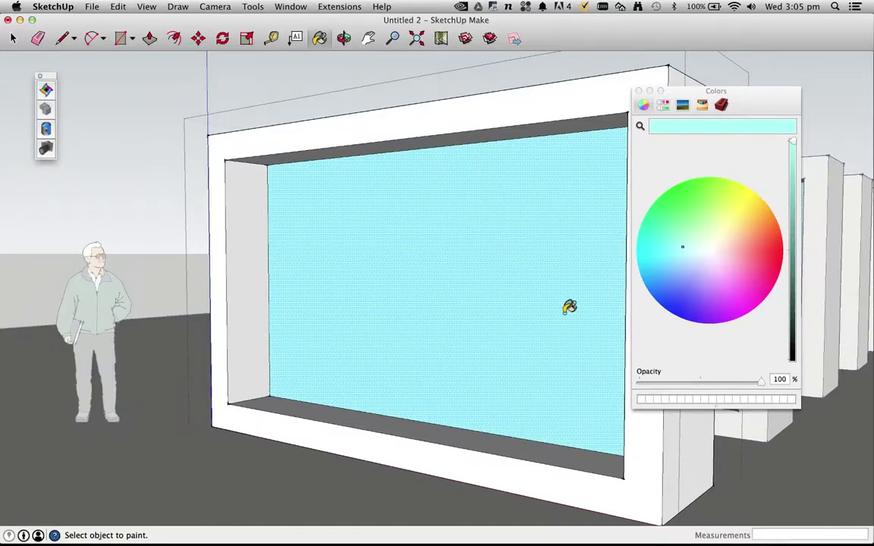
click(637, 90)
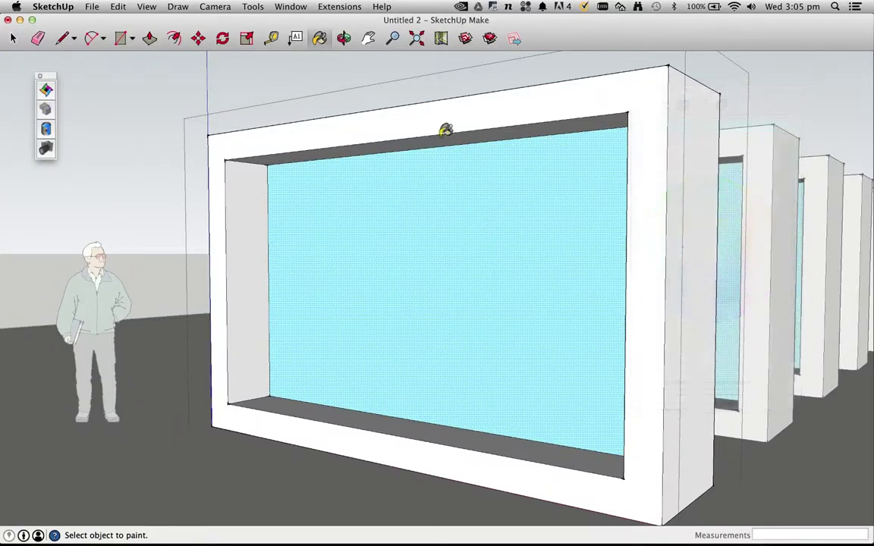
key(space)
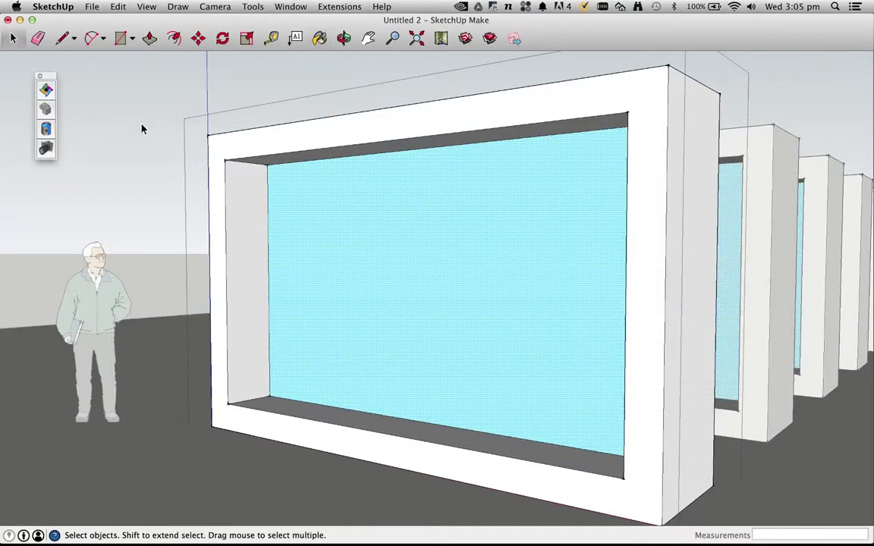
Set the aqua pane's SkIndigo material type to Thin Glass.
click(43, 129)
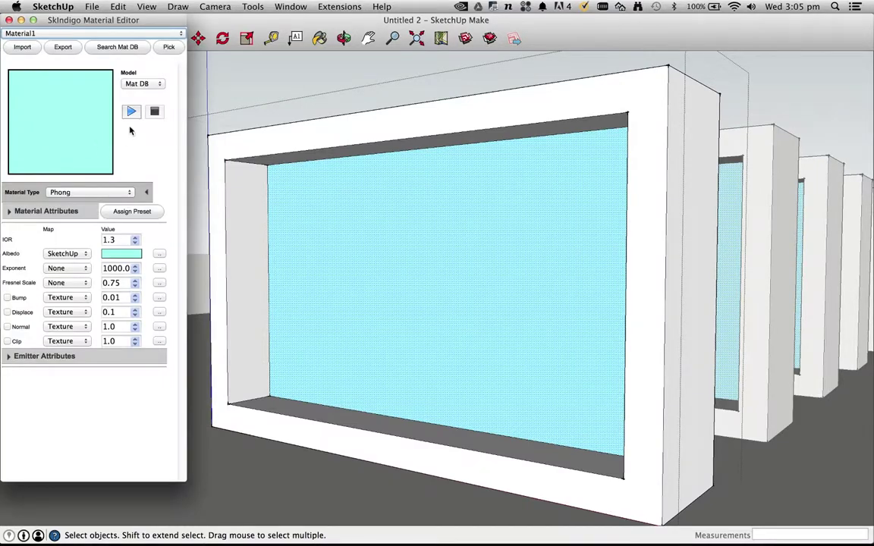
drag(74, 15, 116, 20)
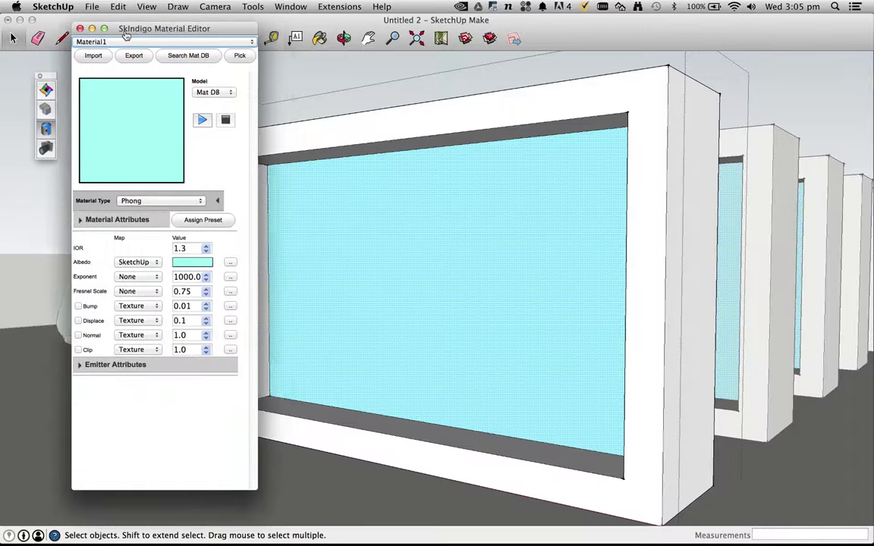
click(130, 203)
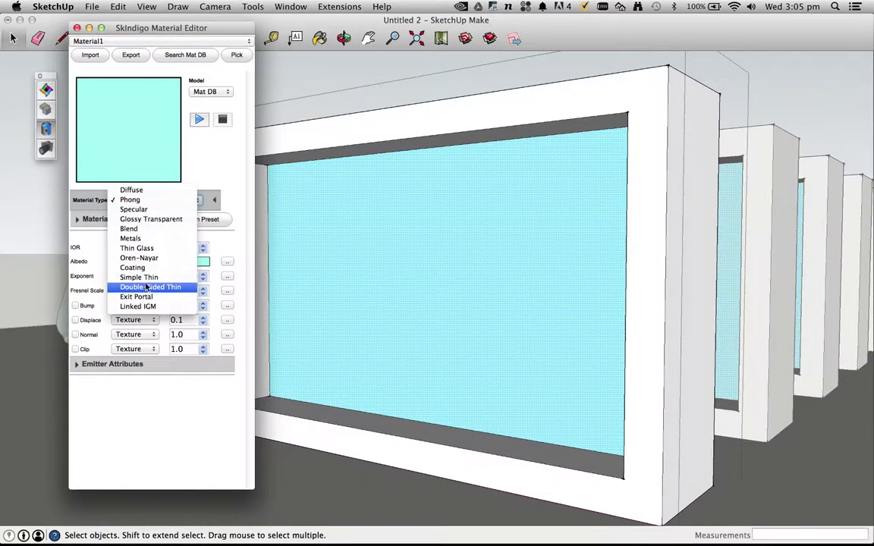
click(140, 249)
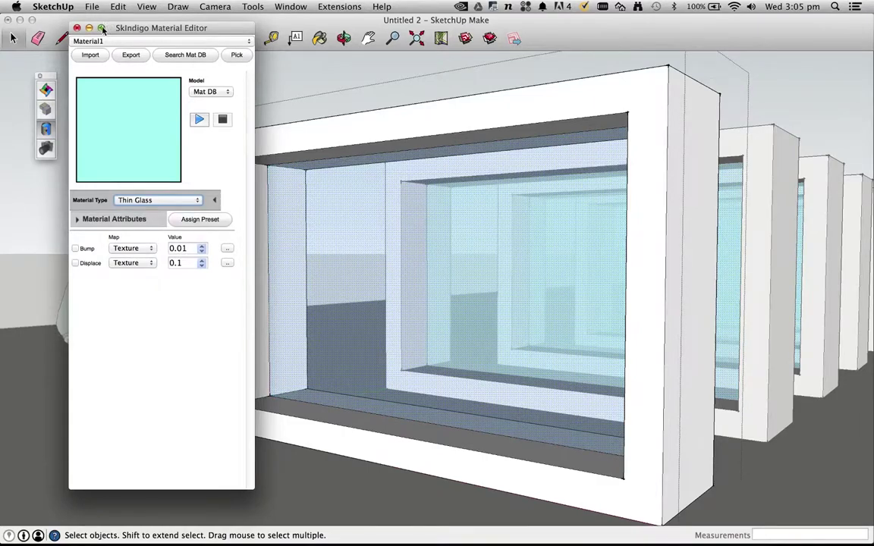
Close the SkIndigo Material Editor and set a lower viewpoint that frames the standing figure and the row of frames.
click(77, 27)
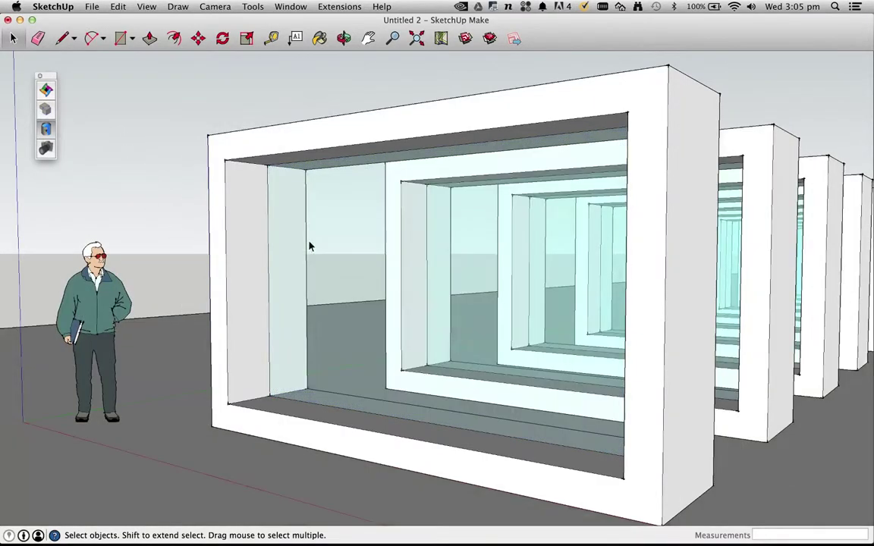
middle_drag(308, 246, 328, 250)
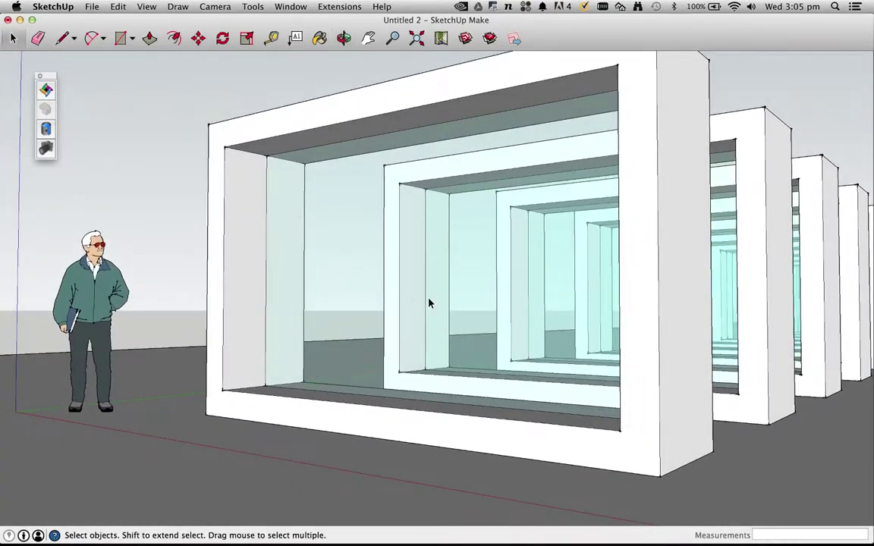
scroll(436, 324, up, 2)
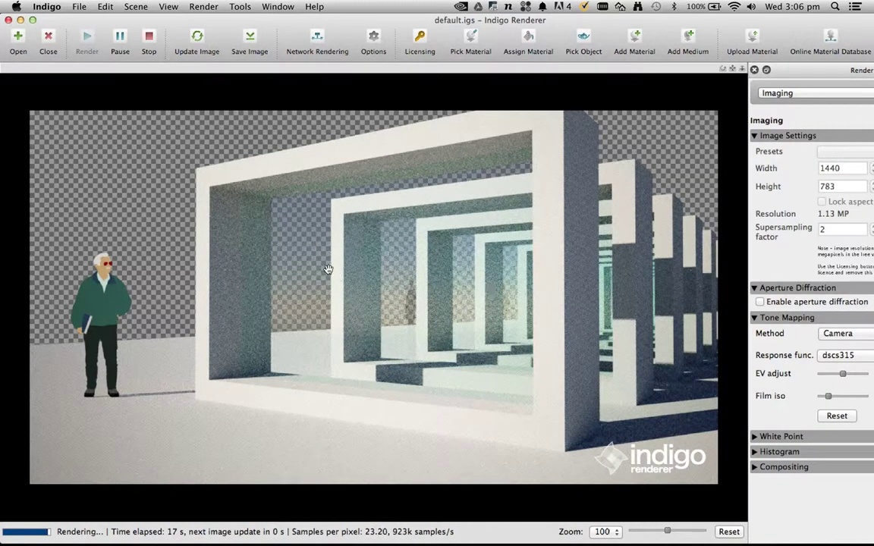
Stop the Indigo render and save the image to the Desktop as a JPEG named rendertest1.
click(148, 38)
click(249, 37)
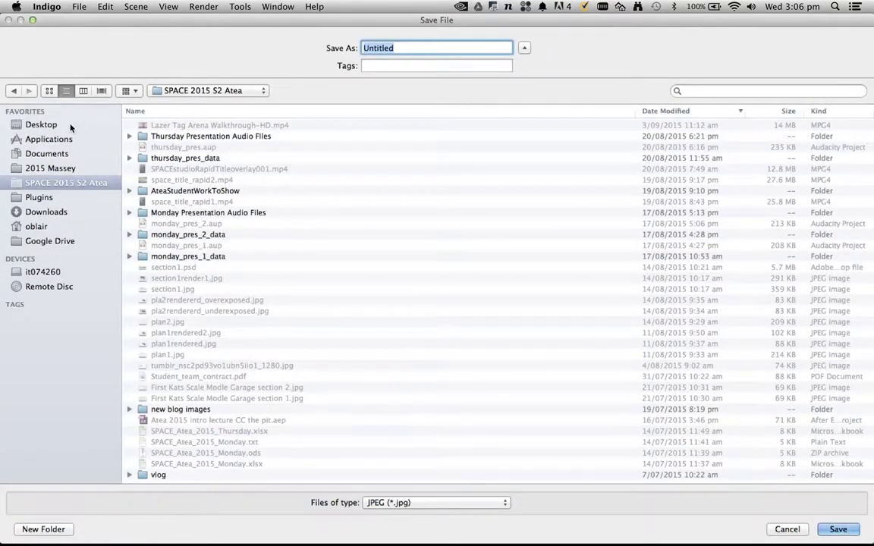
click(46, 125)
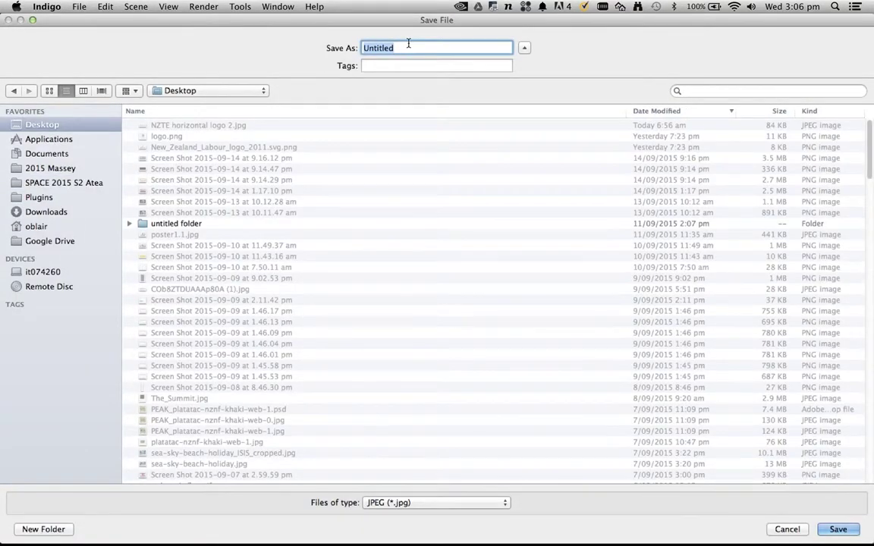
text(rendertest1)
key(Return)
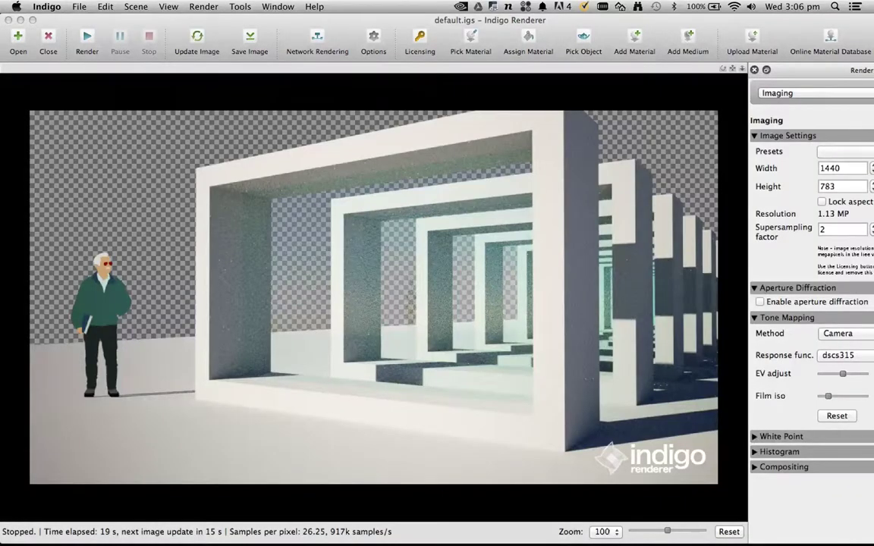
Switch to Photoshop and create a new A4 RGB document of 210 by 297 mm at 300 pixels/inch with a white background.
key(super+Tab)
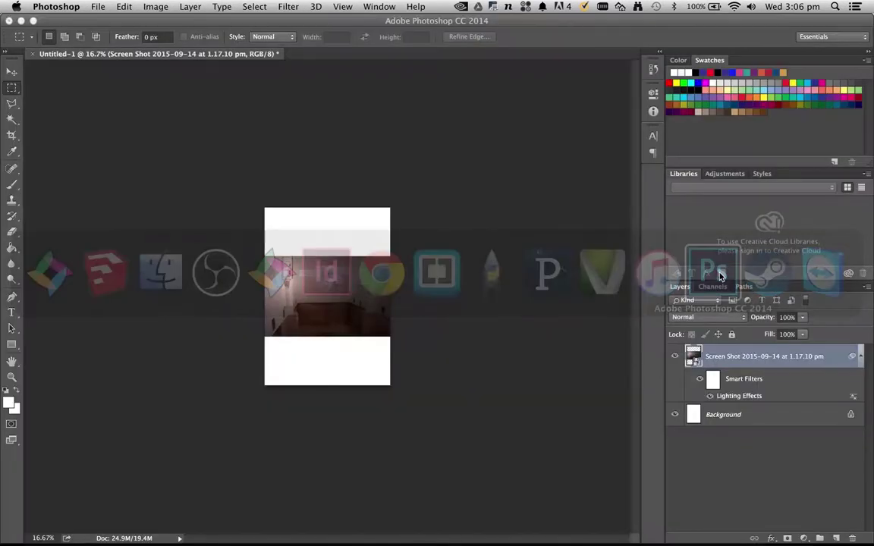
key(super+n)
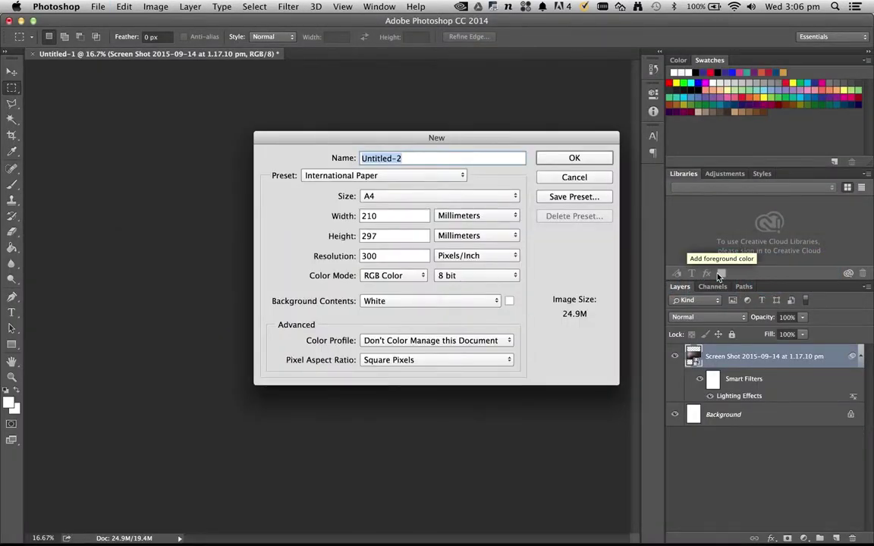
key(Return)
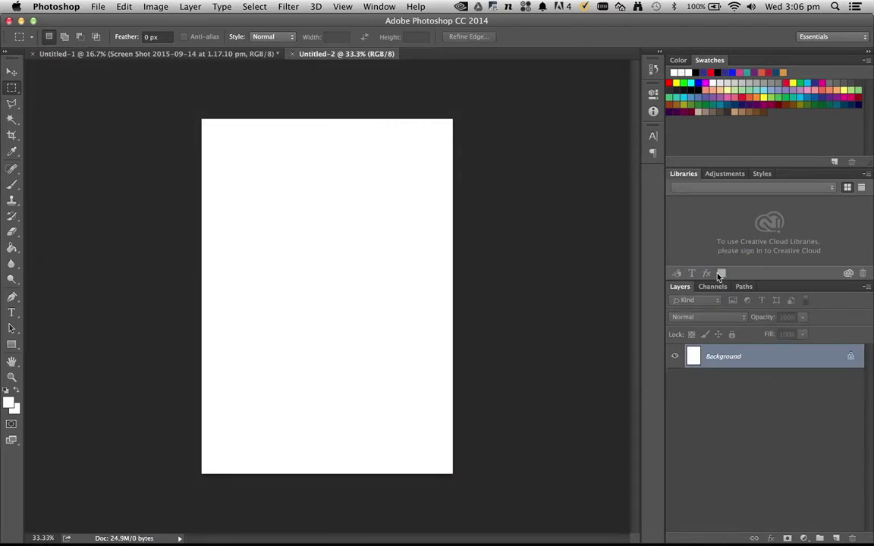
Open rendertest1.jpg from the Desktop.
key(super+o)
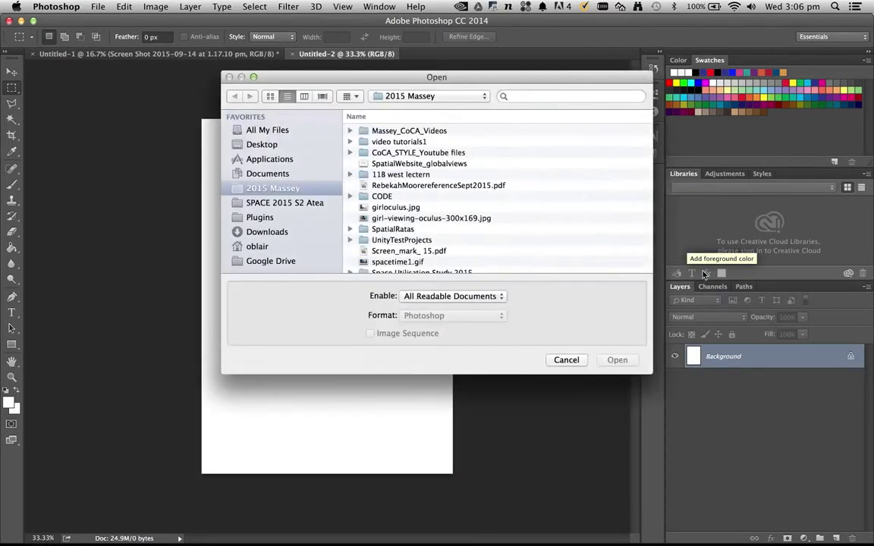
click(280, 145)
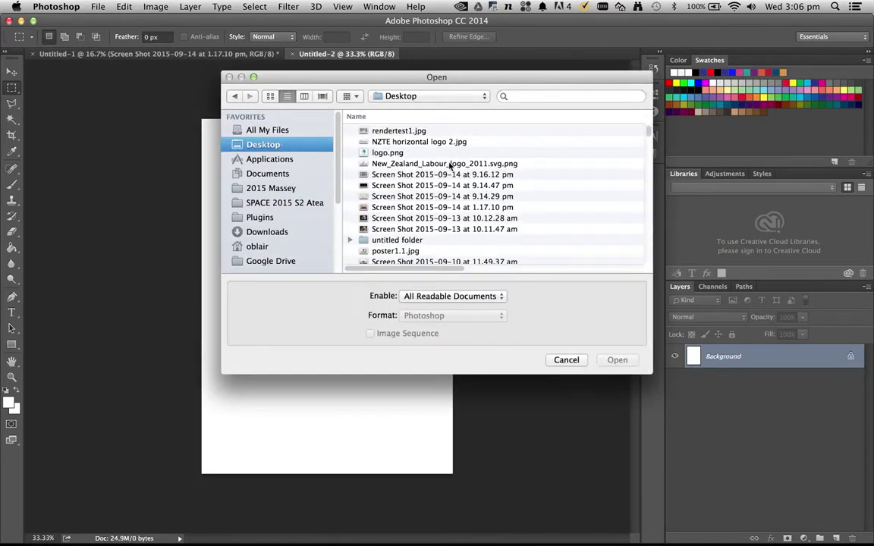
click(374, 129)
click(617, 359)
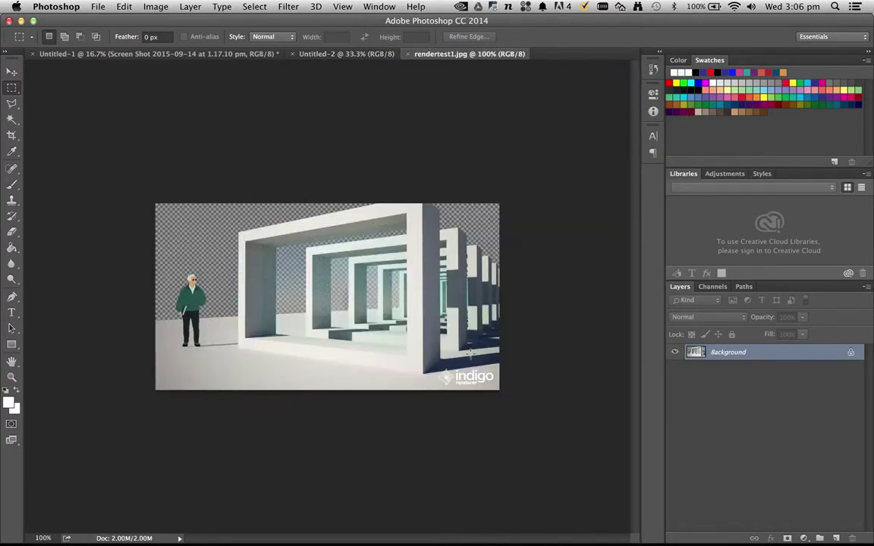
Copy the whole rendertest1.jpg image and paste it into the blank A4 document Untitled-2.
key(super+a)
key(super+c)
click(323, 55)
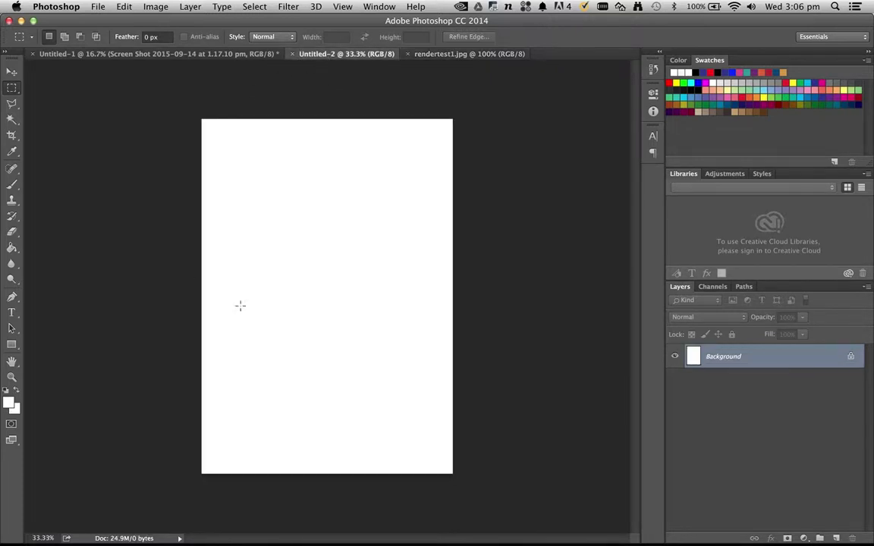
key(super+v)
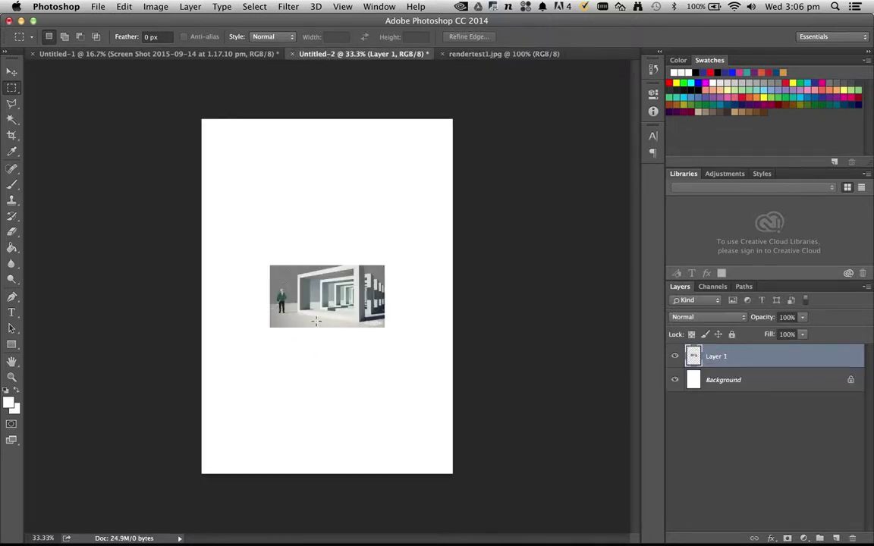
Examine the pasted JPEG's background by toggling Layer 1's visibility, and compare it with the original rendertest1.jpg document.
alt+scroll(255, 269, up, 6)
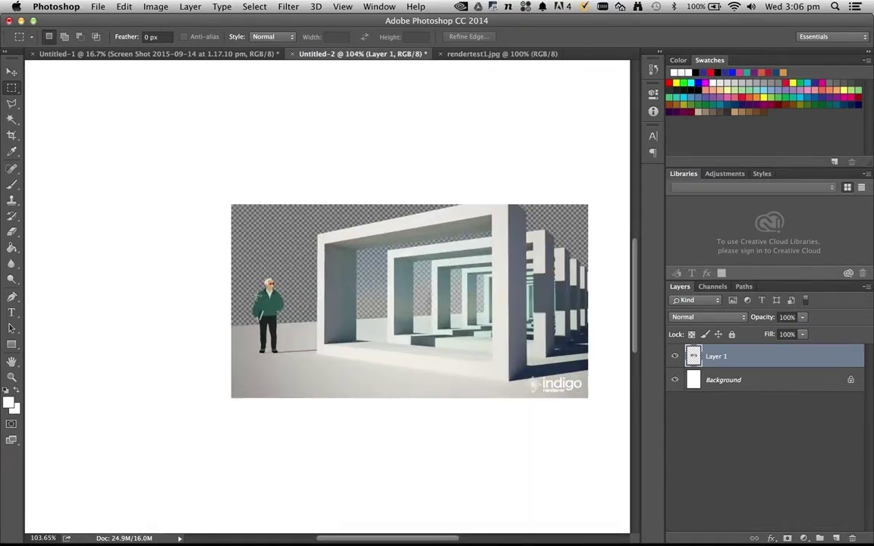
alt+scroll(568, 313, up, 3)
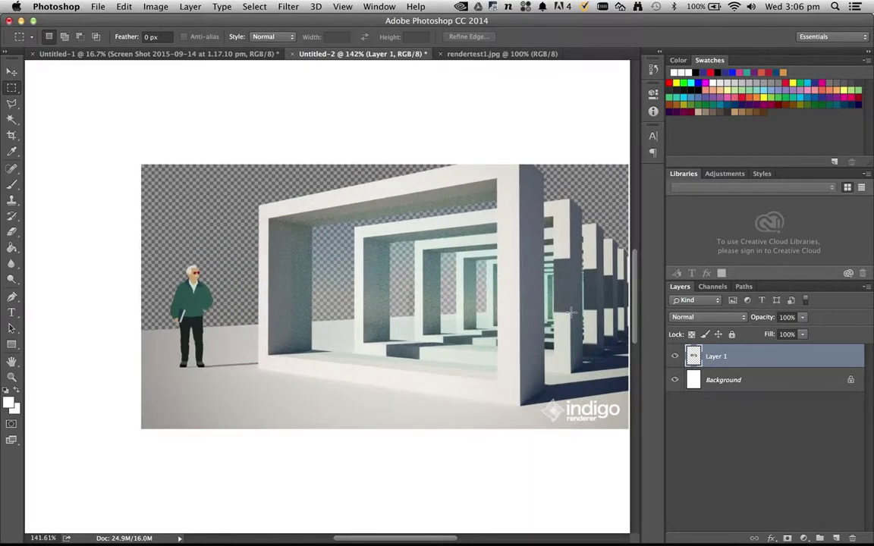
click(677, 358)
click(677, 358)
click(677, 359)
click(677, 359)
click(678, 358)
click(677, 359)
click(466, 54)
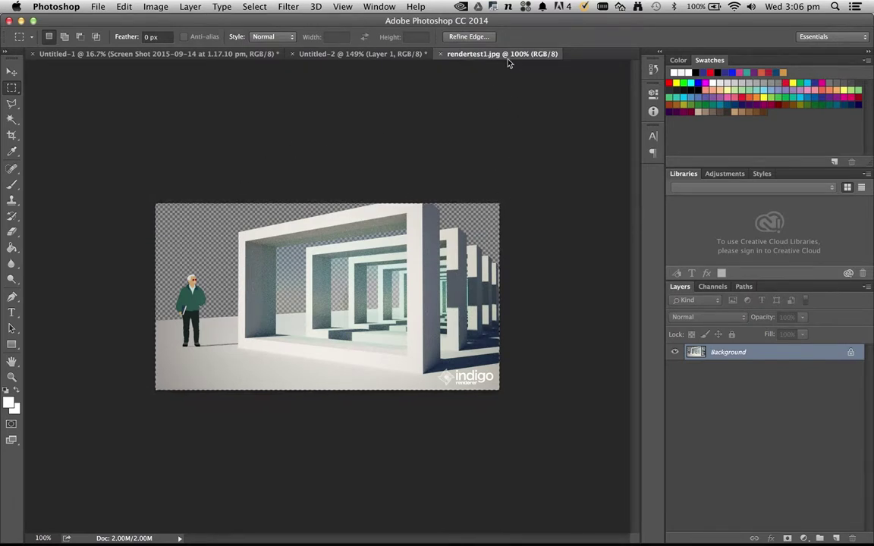
Switch to Indigo and save the render to the Desktop as a PNG named rendertest2.
key(super+Tab)
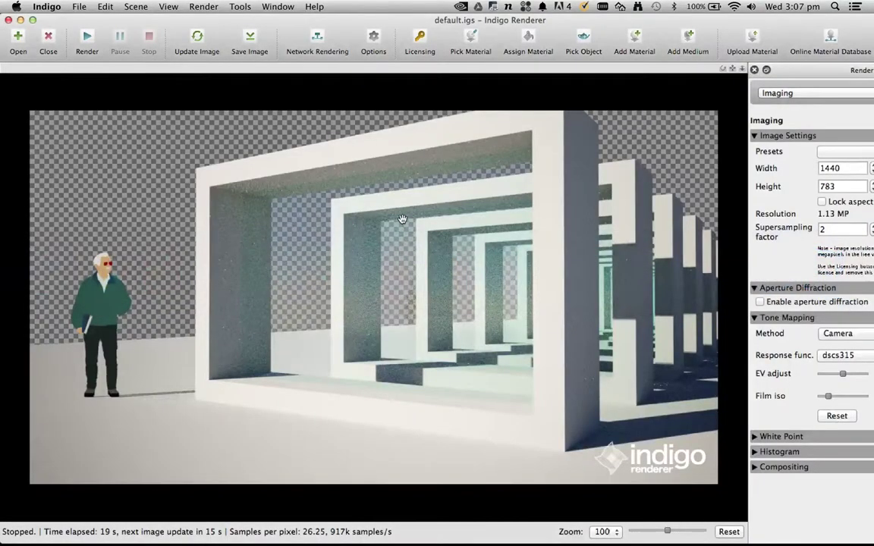
click(248, 38)
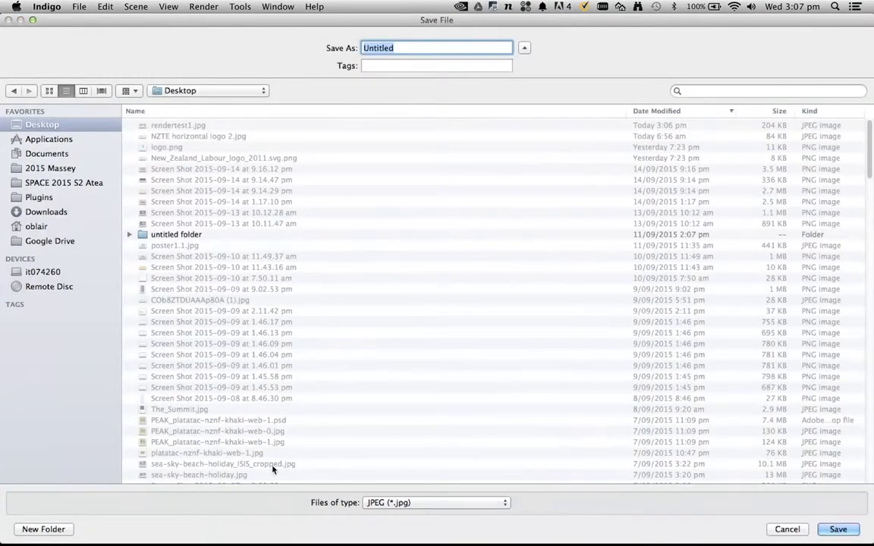
click(388, 502)
click(386, 491)
text(rendertes)
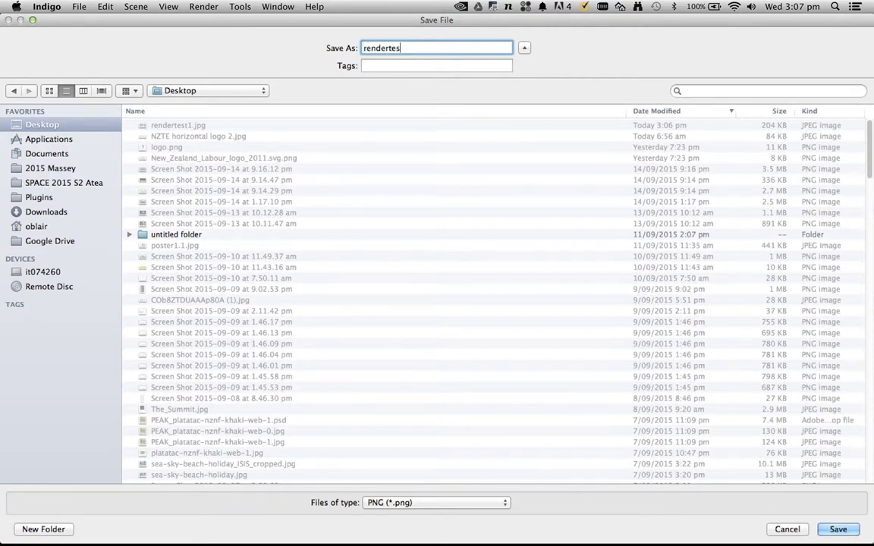
text(t1)
key(Return)
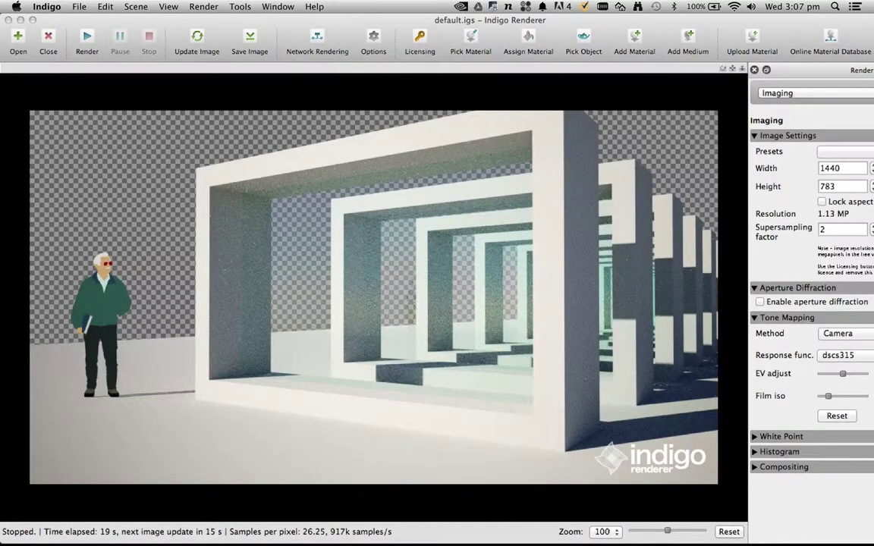
Switch to Photoshop, deselect the rendertest1.jpg image and close that document.
key(super+Tab)
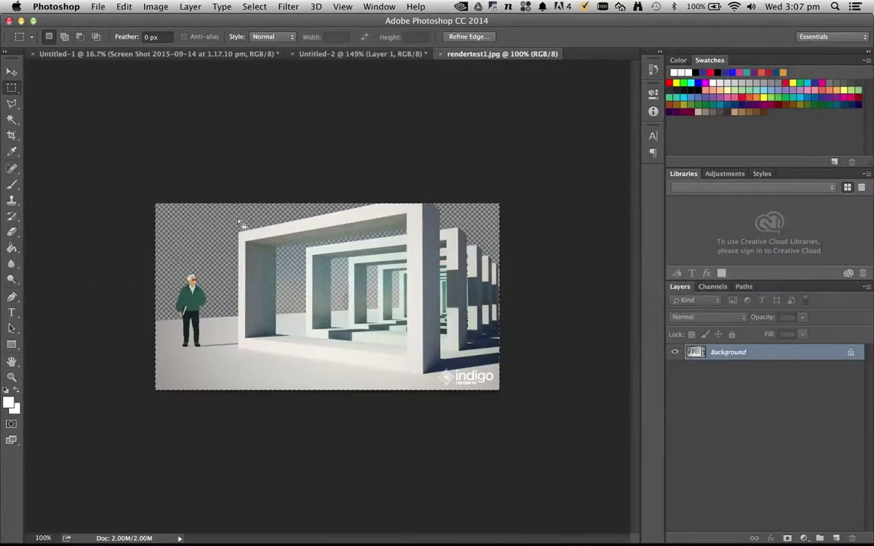
click(259, 190)
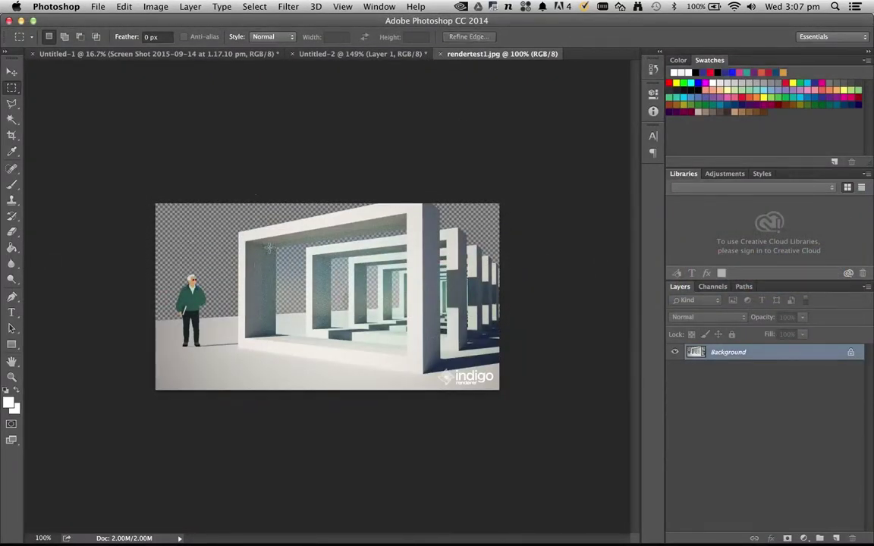
key(super+w)
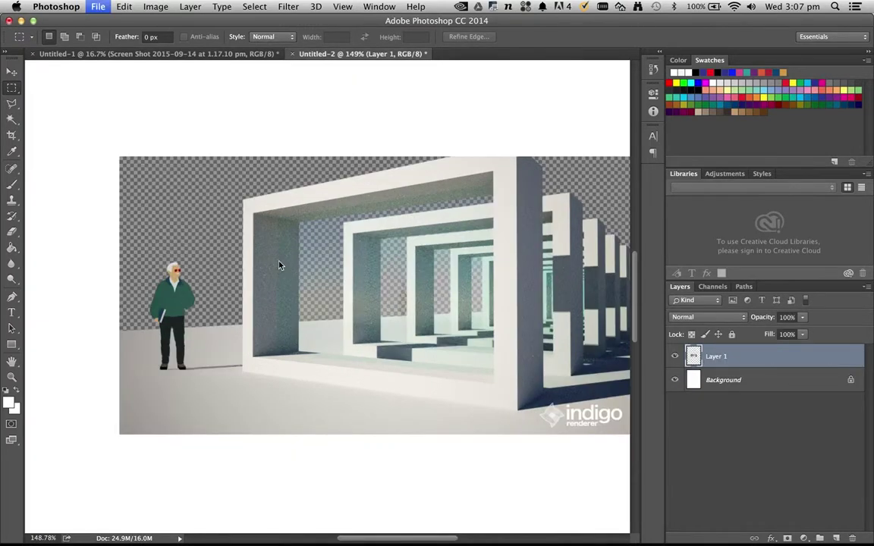
Open rendertest2.png from the Desktop.
key(super+o)
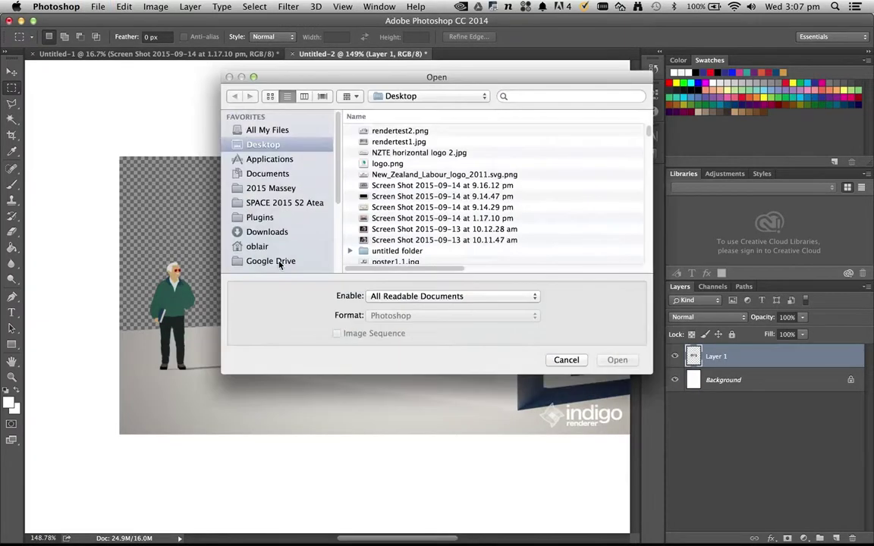
click(423, 132)
double_click(423, 132)
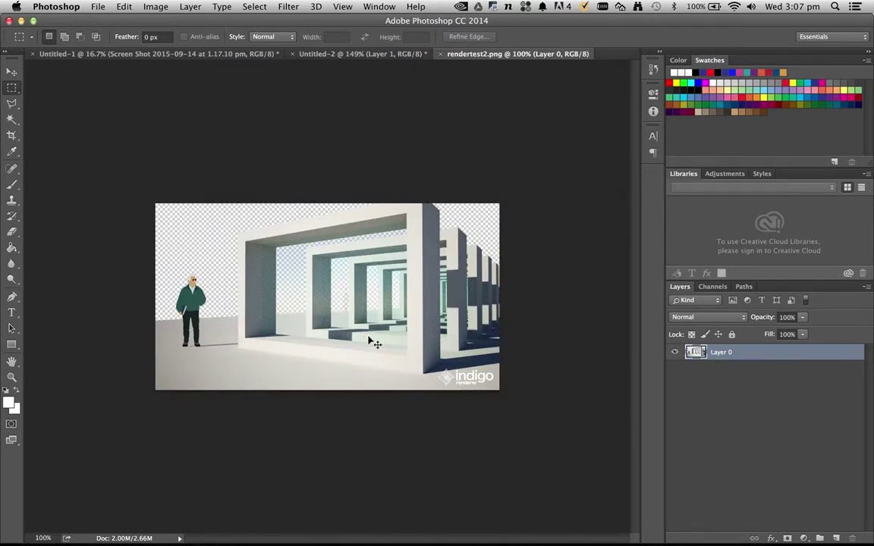
Replace the JPEG render layer in Untitled-2 with a copy of the whole rendertest2.png image.
key(super+a)
key(super+c)
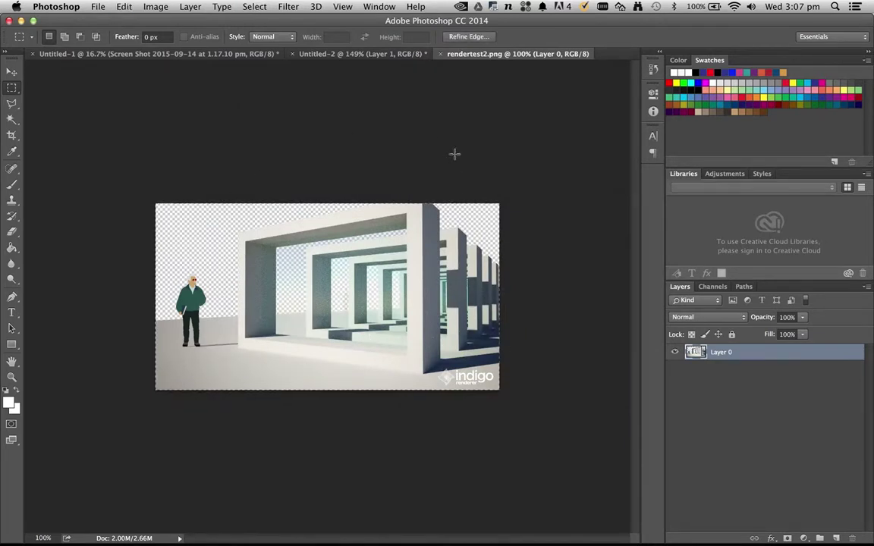
click(399, 54)
key(BackSpace)
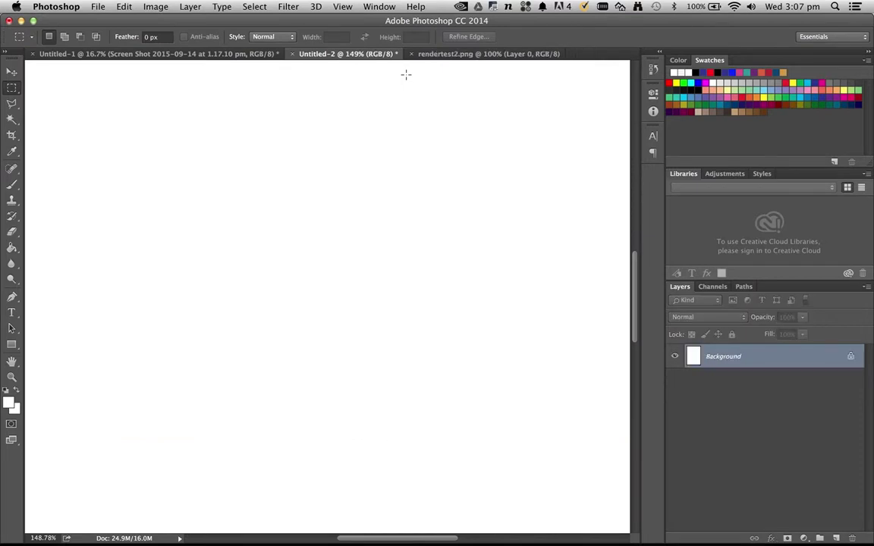
key(super+v)
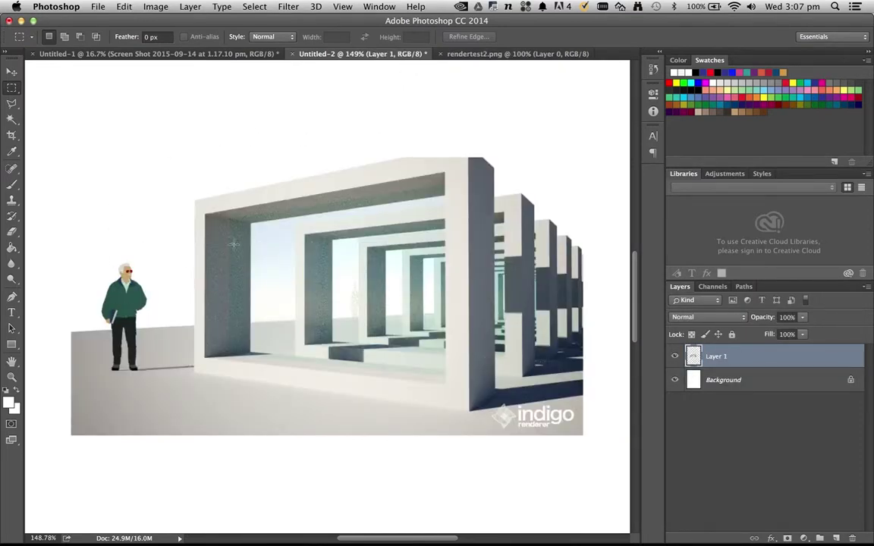
Preview a colorized Hue/Saturation tint on the Background layer with saturation 70 and lightness about -25, and cancel it.
click(783, 385)
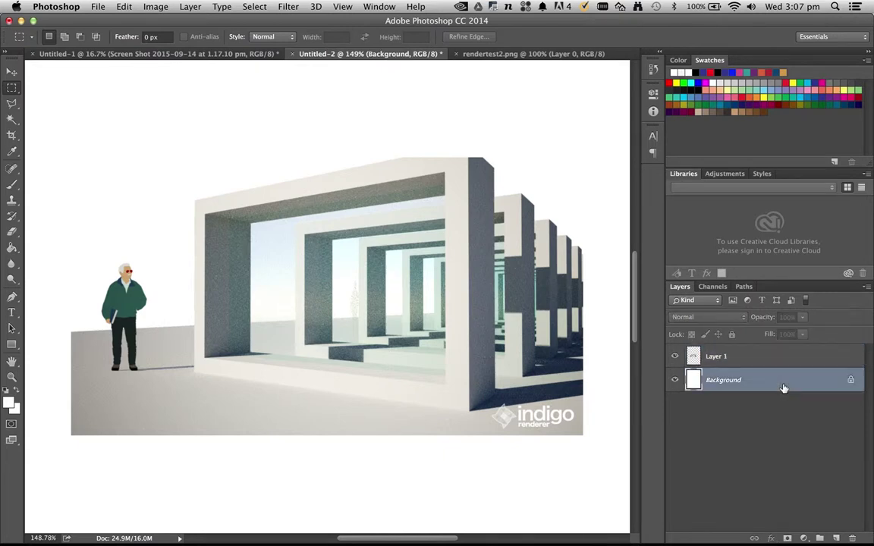
key(super+u)
click(758, 285)
drag(569, 222, 595, 222)
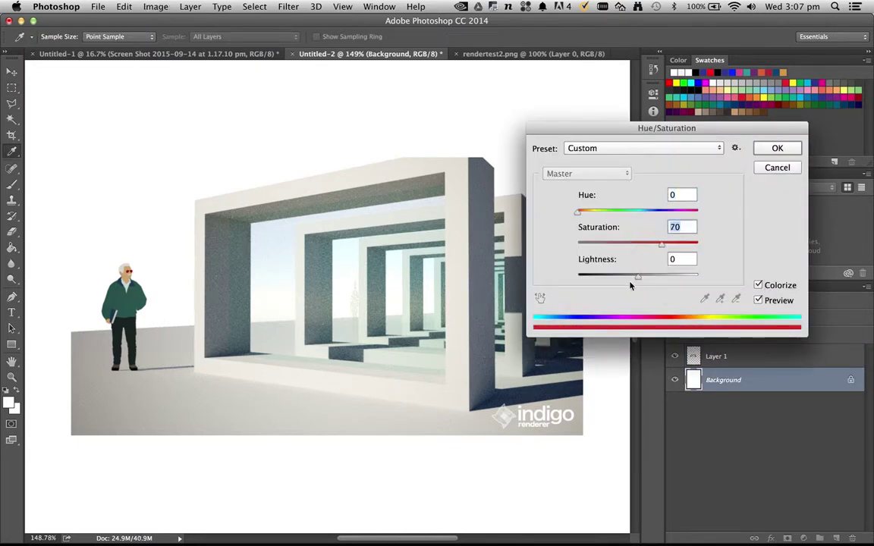
drag(629, 281, 623, 278)
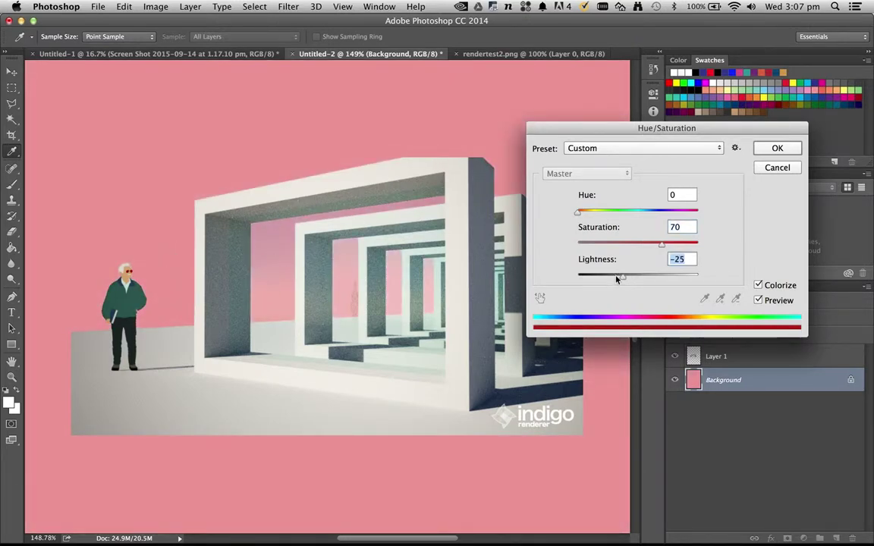
mouse_move(616, 277)
mouse_down()
mouse_move(601, 278)
mouse_move(616, 278)
mouse_up()
key(Escape)
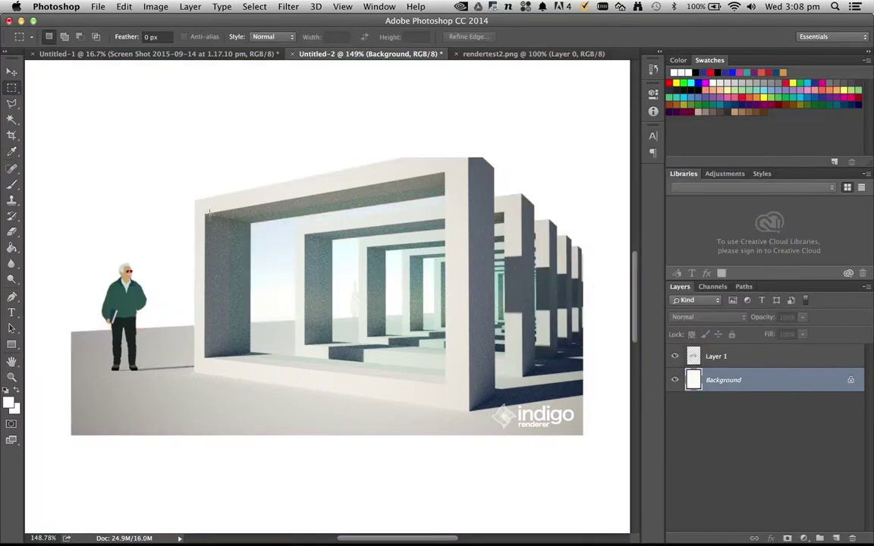
Select the render layer, Layer 1, and copy the landscape wallpaper image from the web browser.
click(726, 358)
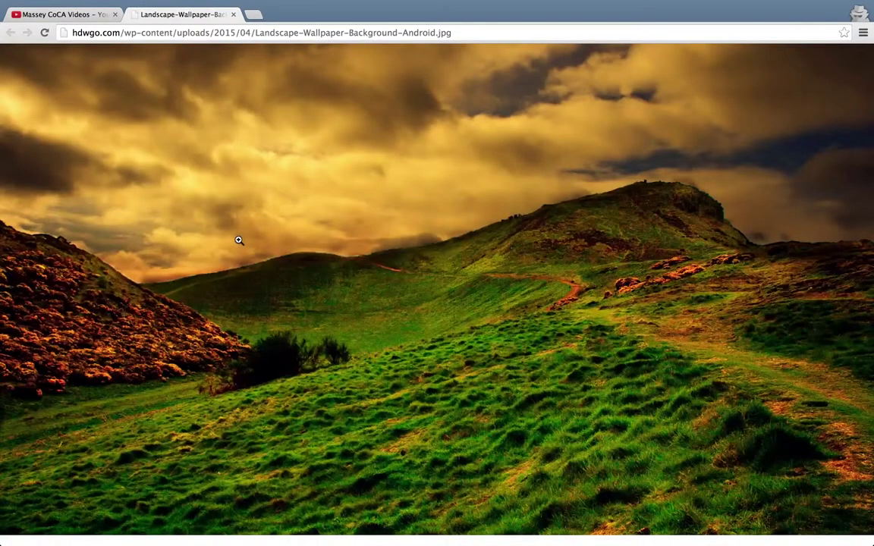
right_click(264, 174)
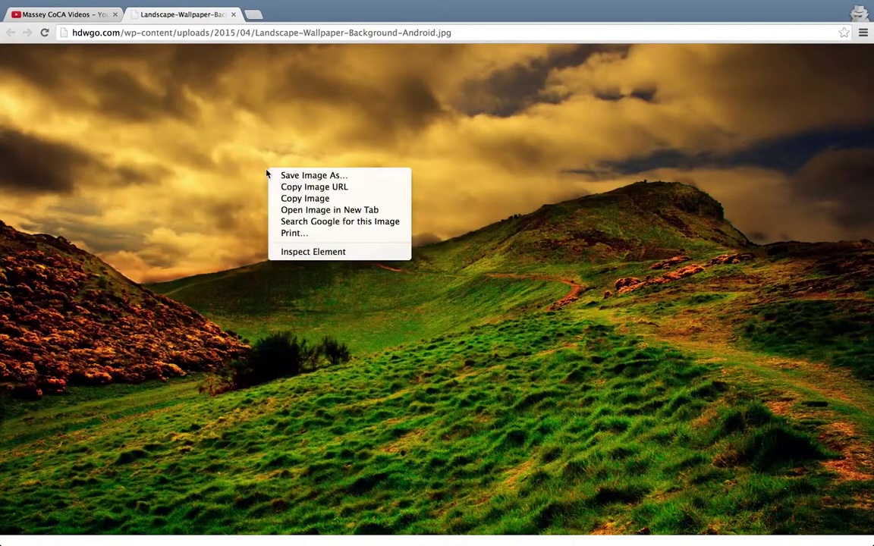
click(297, 200)
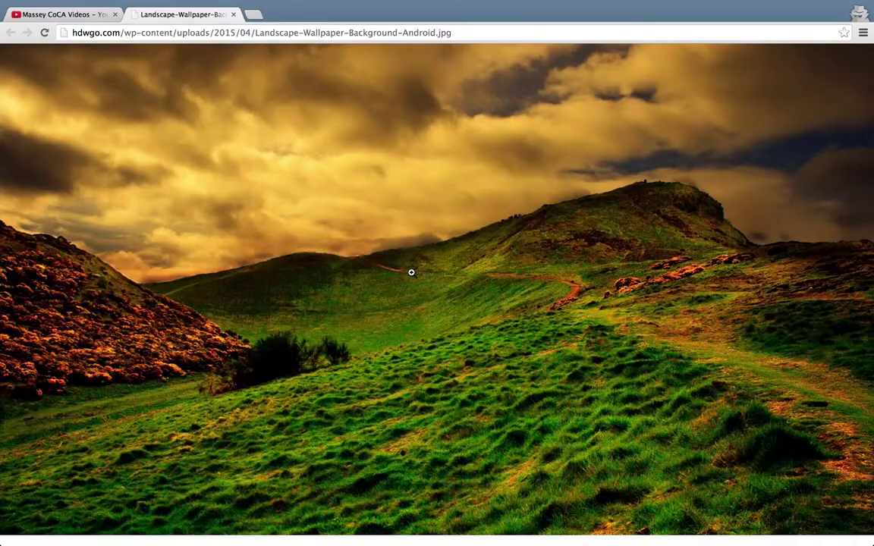
Switch back to Photoshop, paste the landscape into Untitled-2 and place its layer directly beneath the render layer.
key(ctrl+Left)
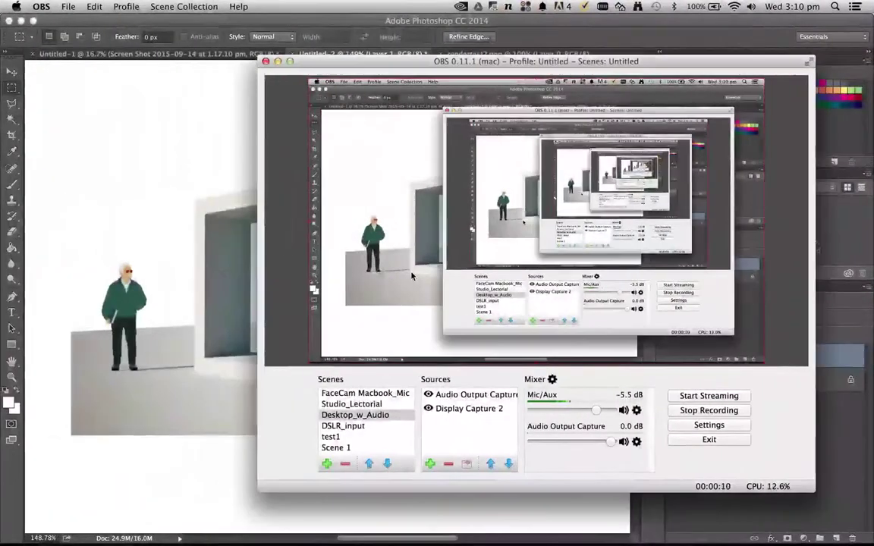
click(209, 143)
click(197, 235)
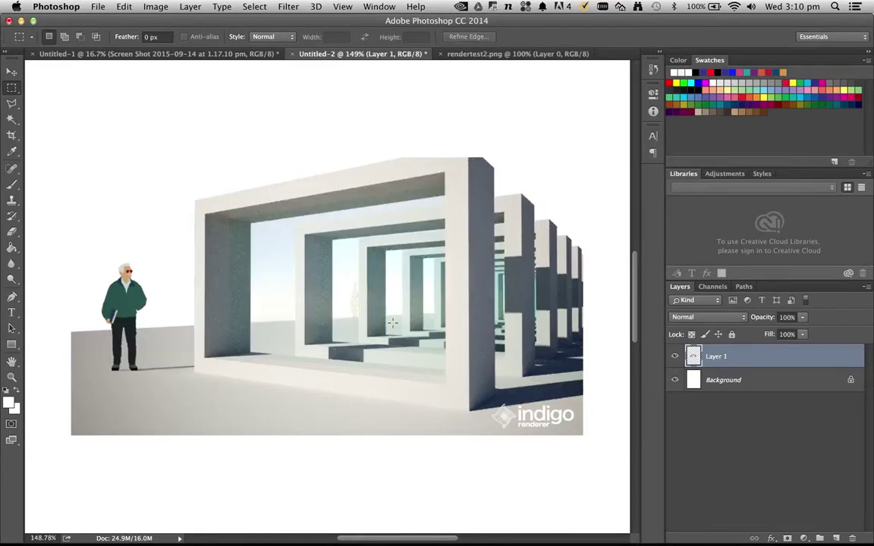
key(super+v)
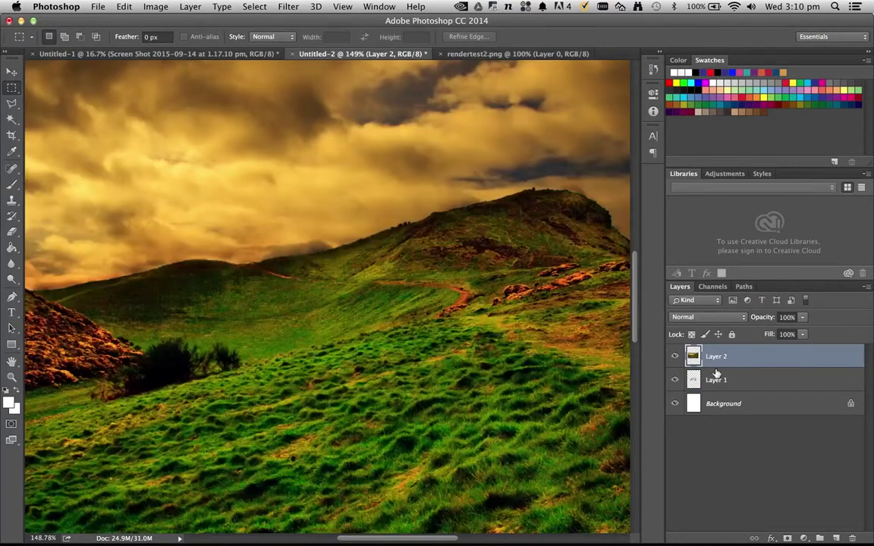
drag(717, 373, 713, 350)
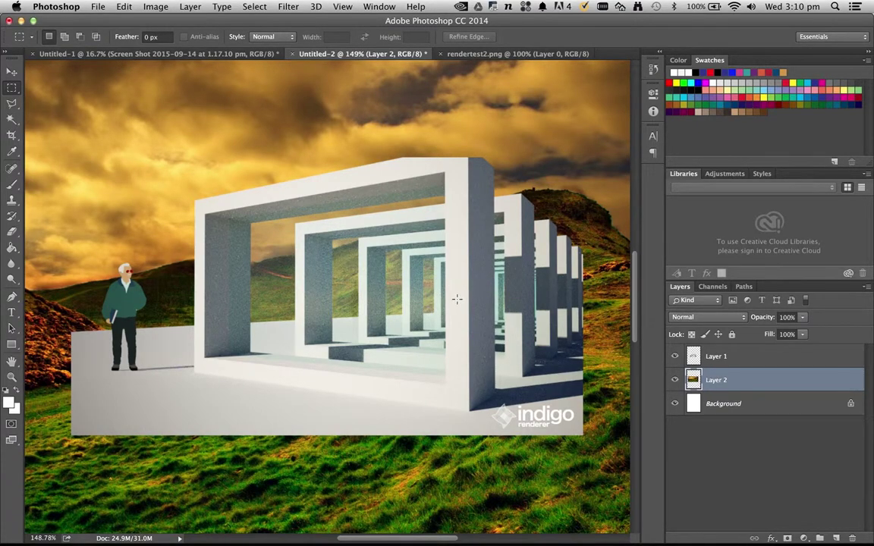
Scale the landscape layer proportionally to about 70% and position it toward the upper left behind the render.
key(super+1)
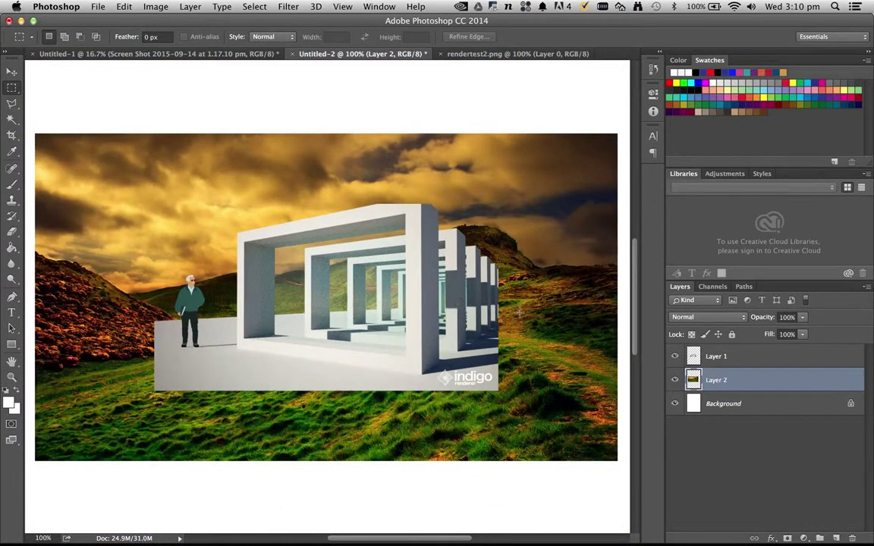
key(super+t)
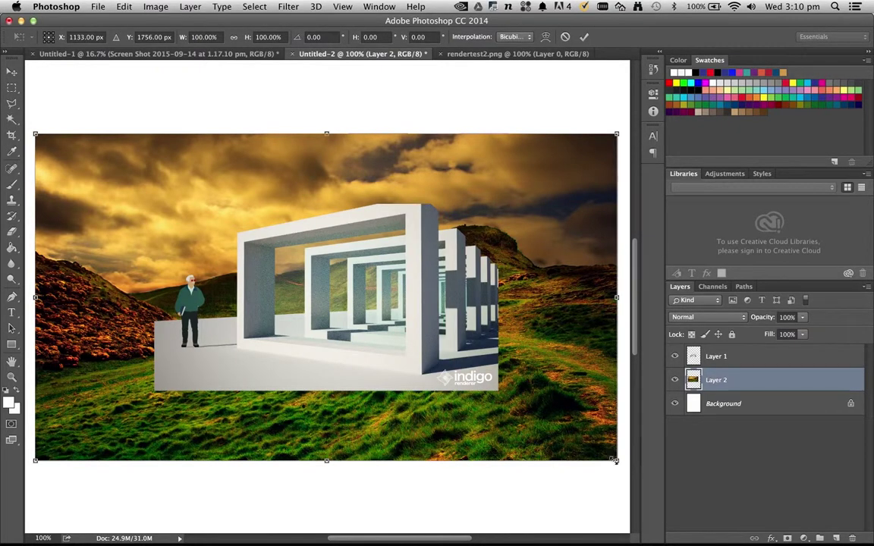
drag(613, 455, 452, 346)
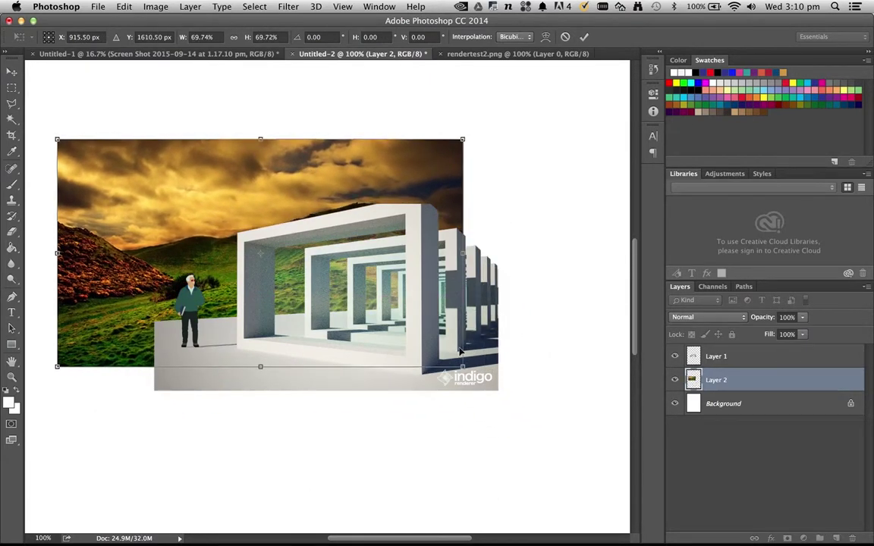
key(Return)
key(m)
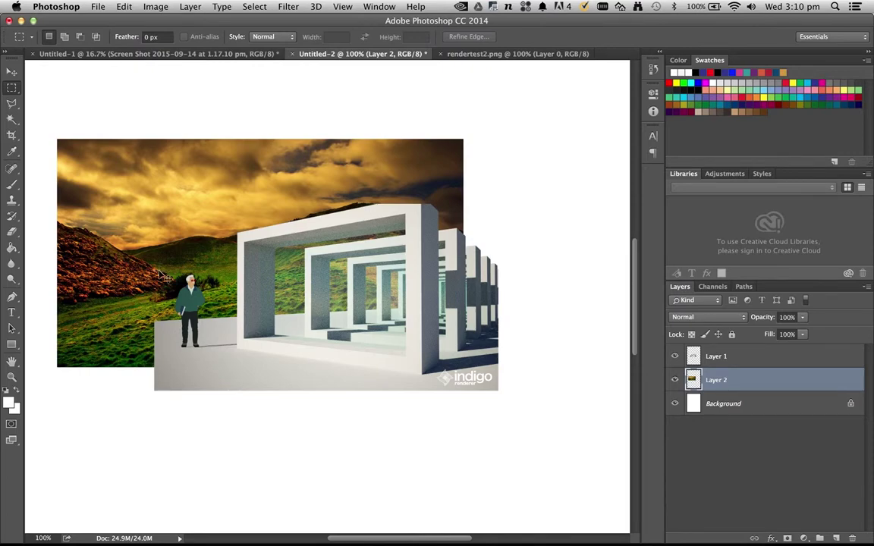
Switch to Indigo Renderer to view the transparent render of the frames, and return to the Photoshop composite.
key(super+Tab)
key(super+Tab)
key(super+Tab)
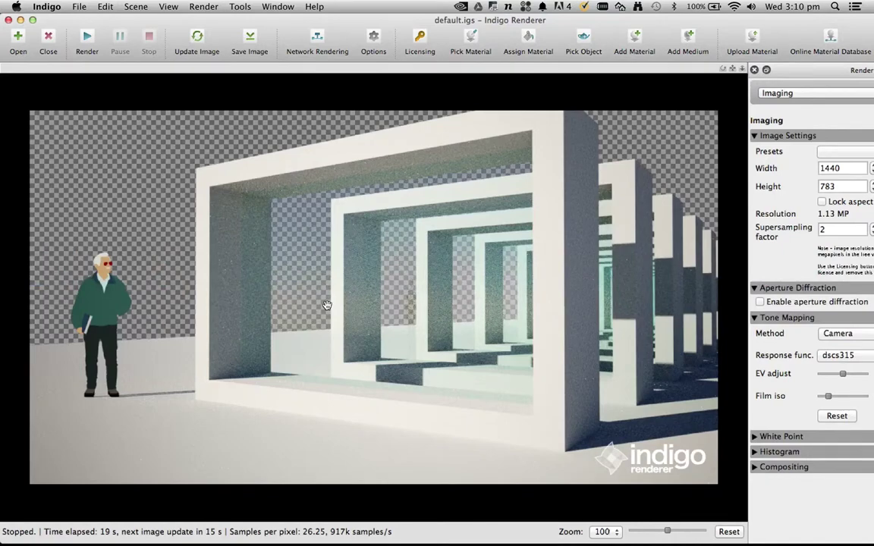
key(super+Tab)
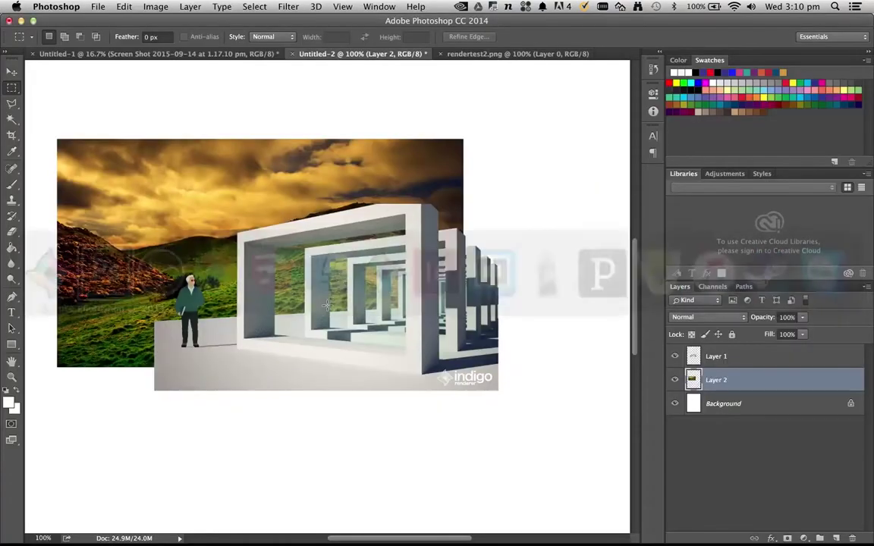